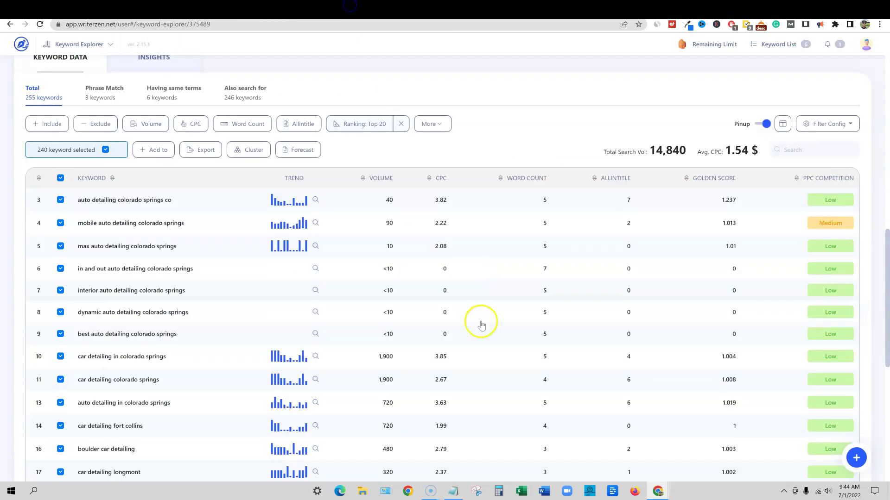
Examine the "auto detailing colorado" keyword overview, search volume chart and selected keyword list in Keyword Explorer.
scroll(413, 332, up, 10)
scroll(412, 332, up, 2)
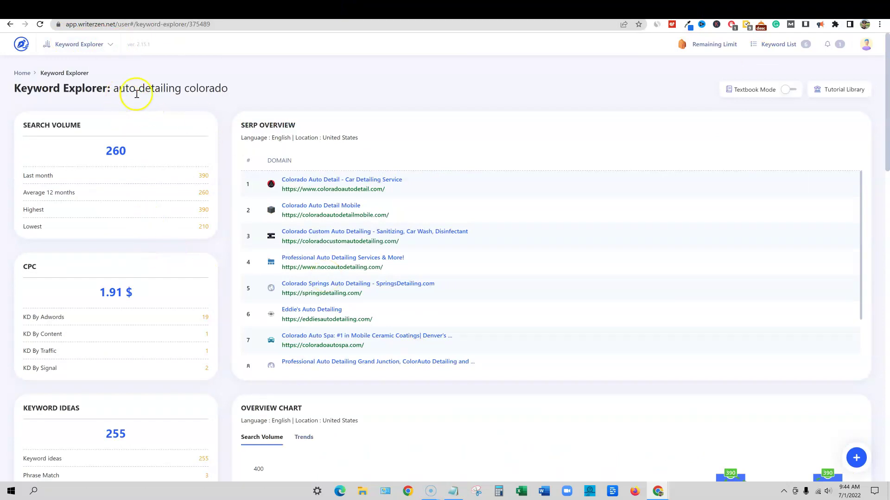
scroll(419, 382, down, 2)
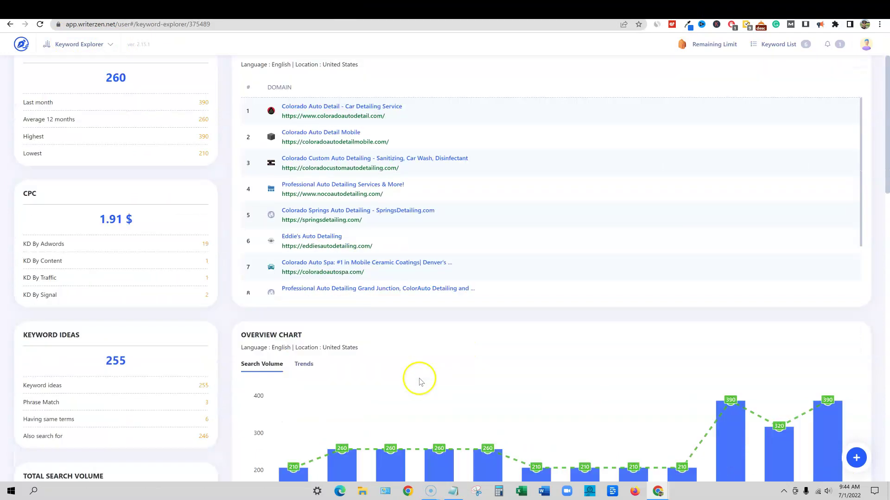
scroll(419, 381, down, 3)
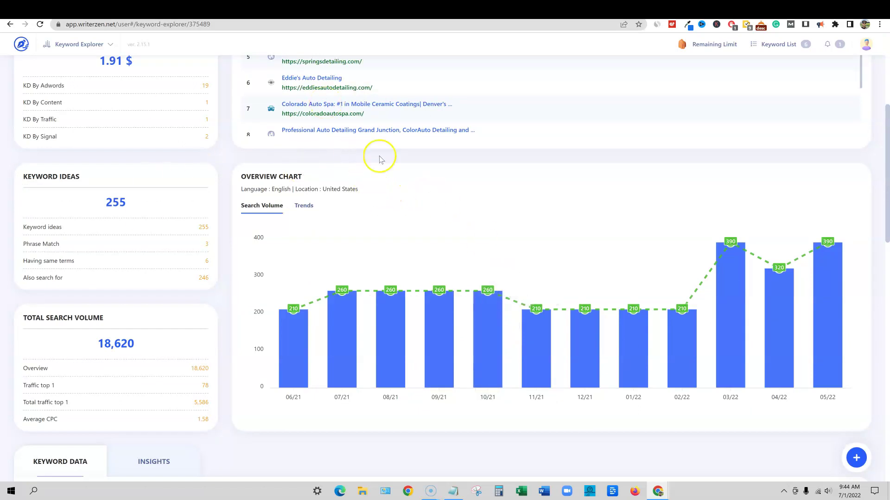
scroll(445, 269, down, 1)
scroll(449, 276, up, 4)
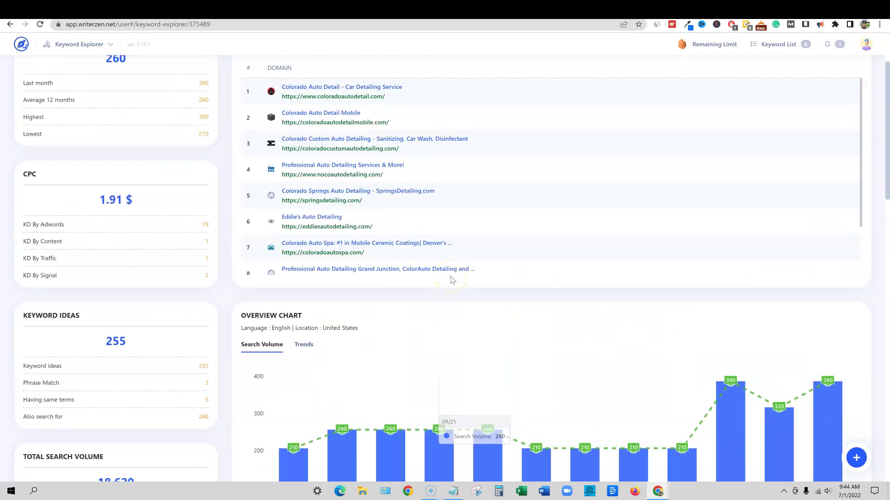
click(422, 308)
scroll(407, 301, down, 10)
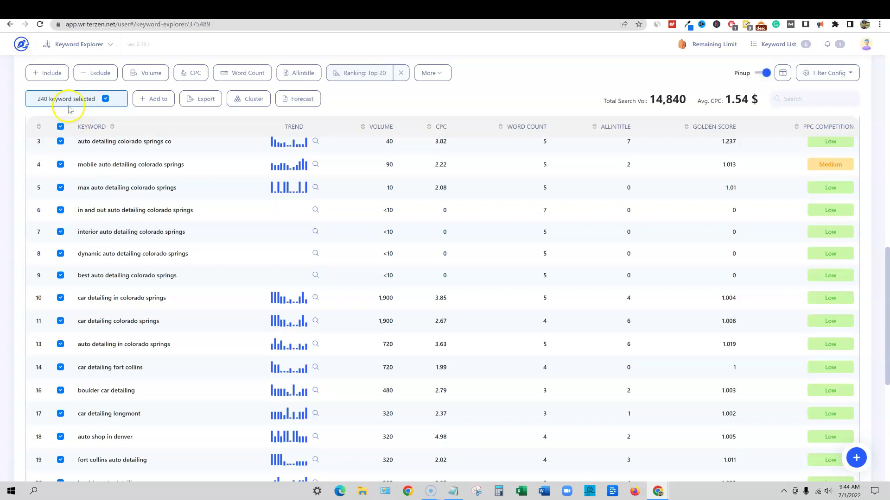
scroll(102, 288, down, 7)
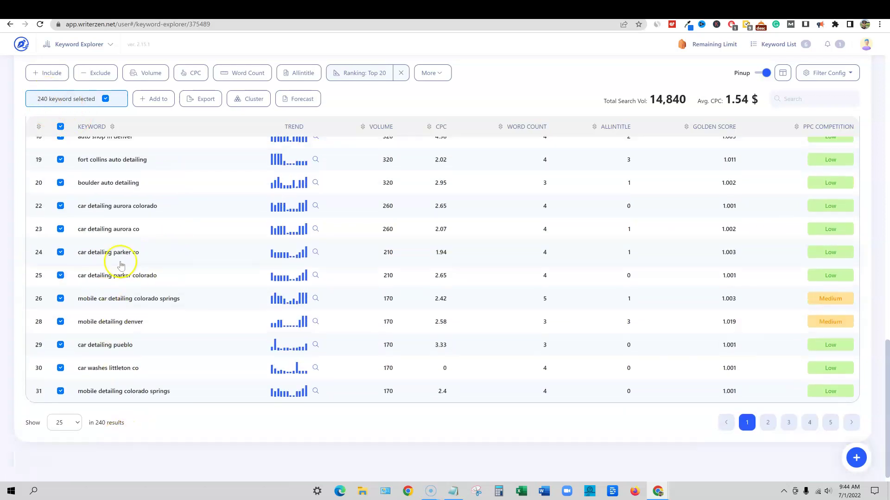
scroll(133, 258, up, 12)
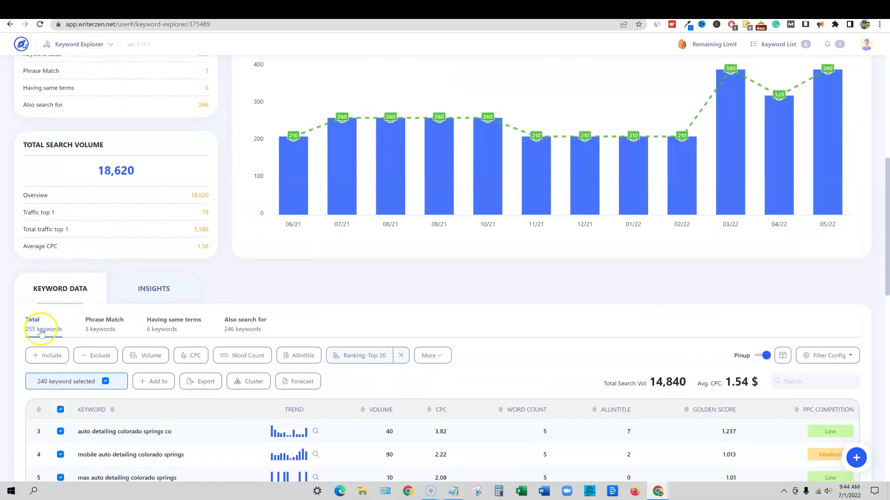
scroll(41, 333, up, 1)
scroll(35, 334, down, 6)
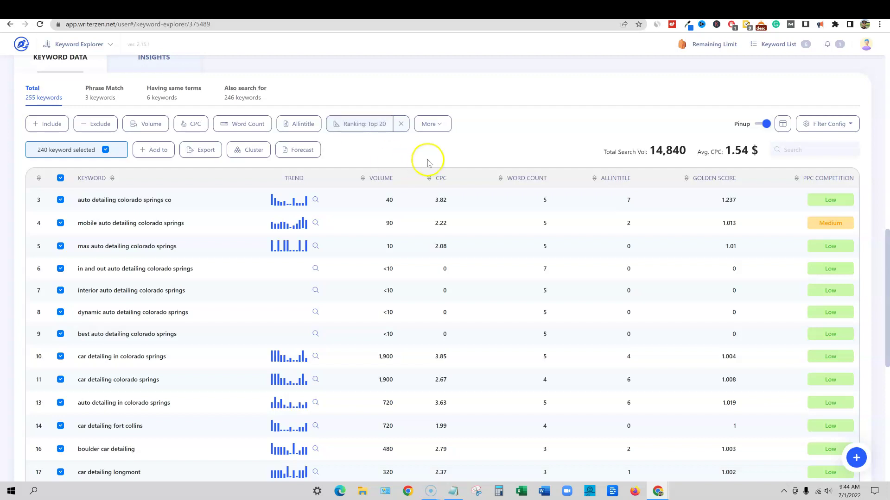
Inspect the Golden Filter settings for ranking probability and potential value, then close them without applying changes.
click(366, 124)
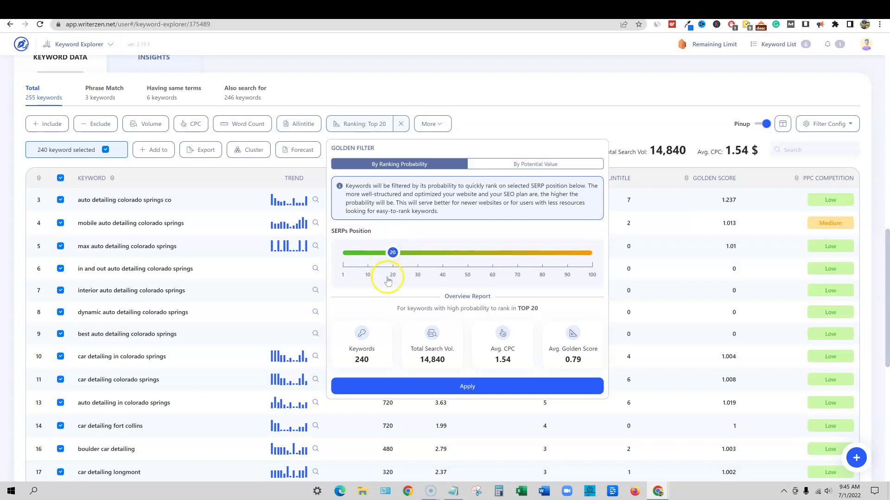
click(540, 167)
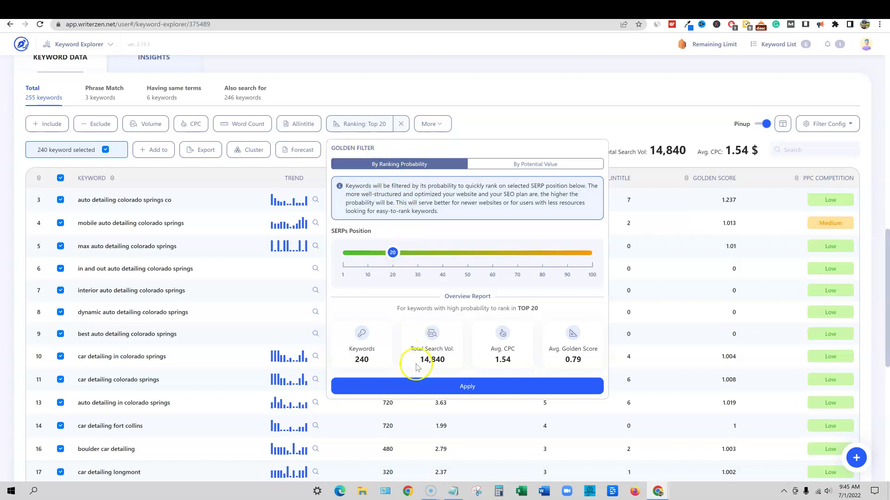
click(496, 113)
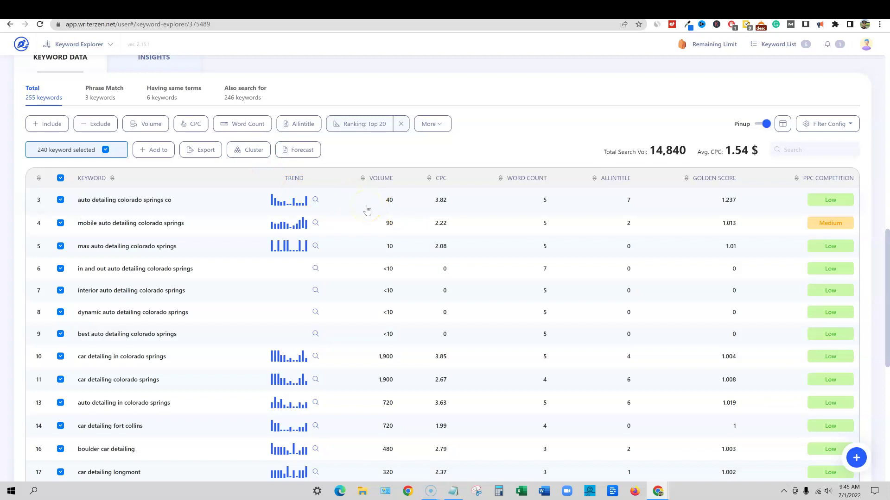
Open the "auto detailing colorado cluster" project in Keyword Importer and examine all keyword ideas in the Boulder Car Detailing cluster.
click(390, 6)
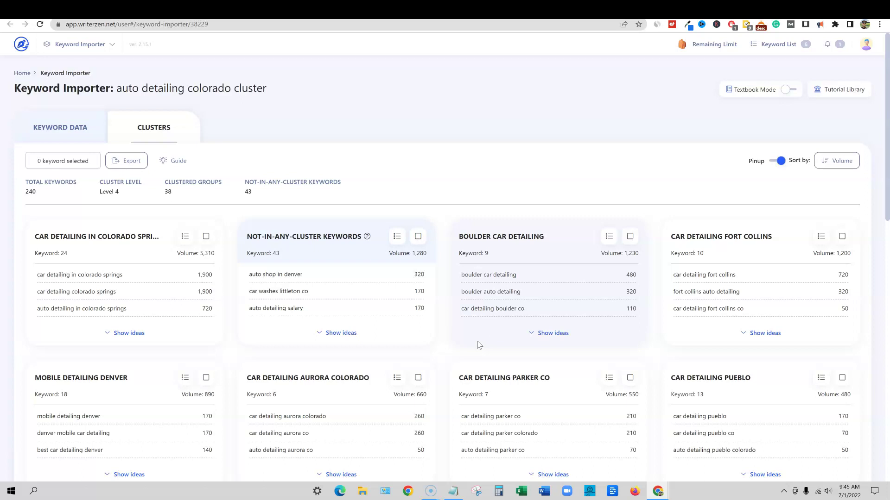
click(534, 334)
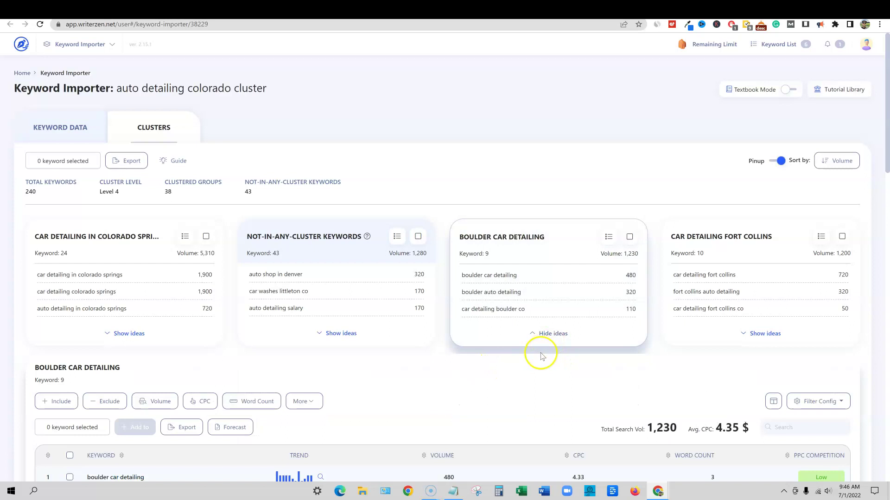
scroll(550, 353, down, 5)
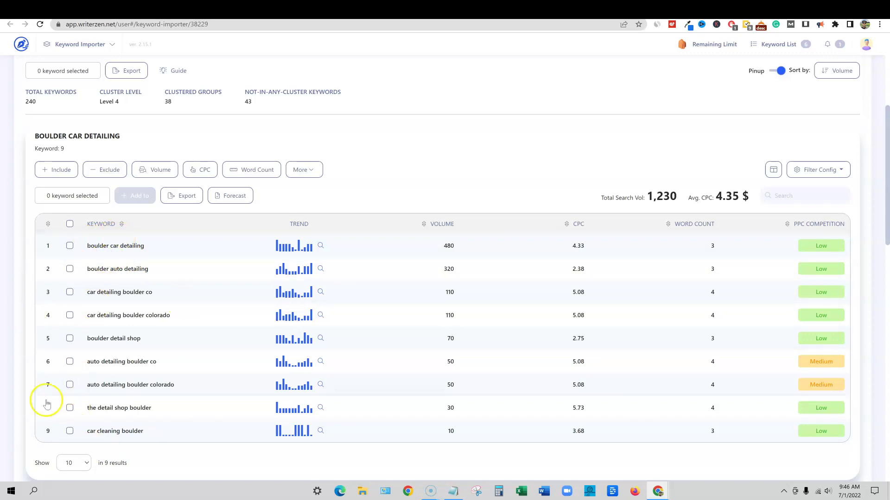
scroll(447, 309, up, 5)
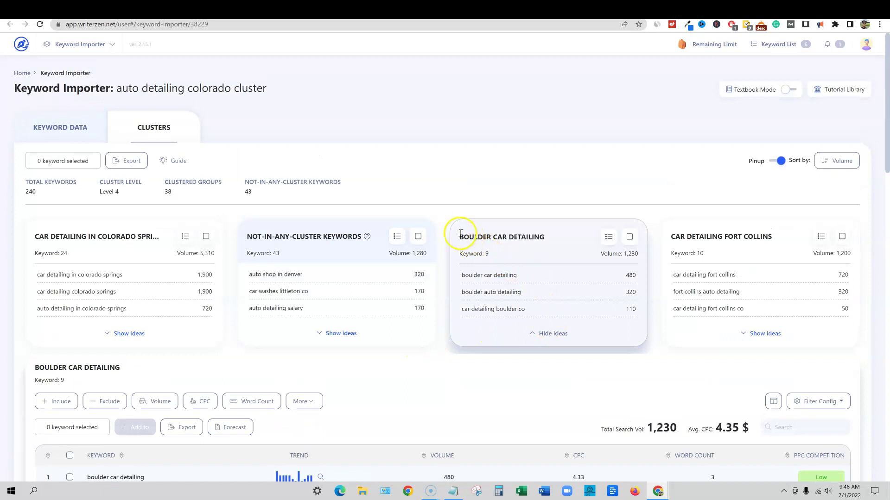
drag(464, 236, 527, 233)
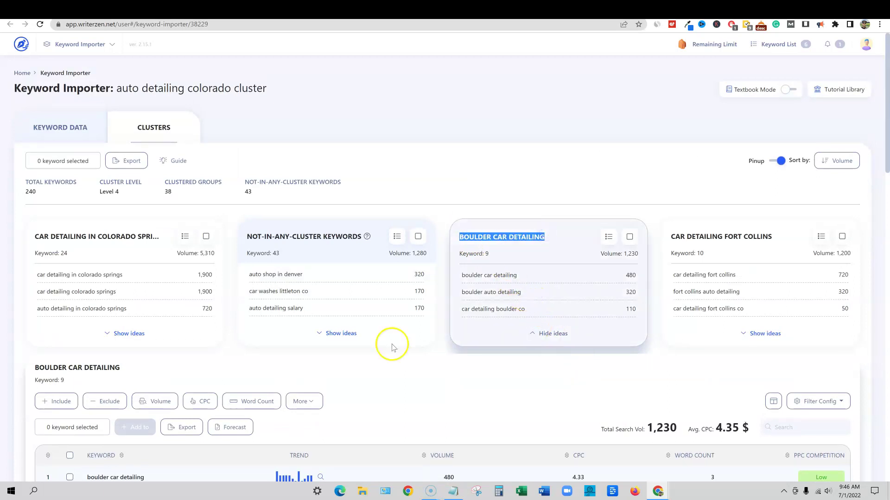
scroll(199, 382, down, 5)
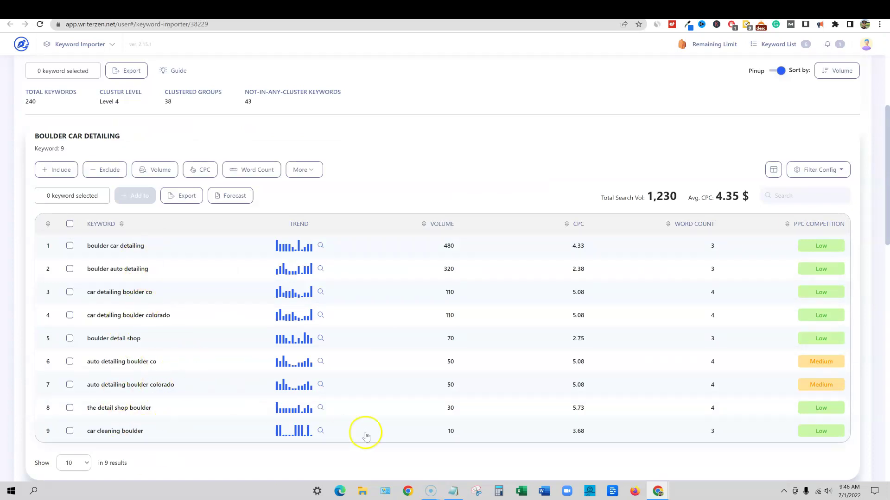
scroll(492, 426, up, 2)
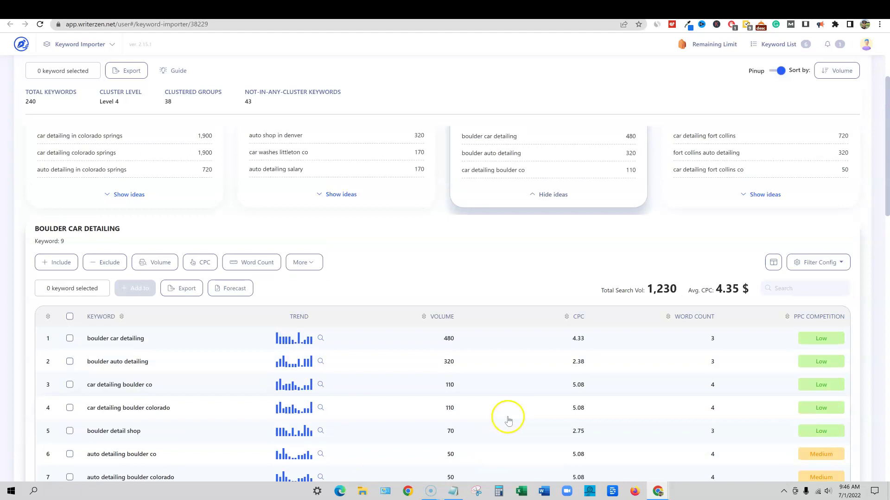
scroll(513, 319, up, 3)
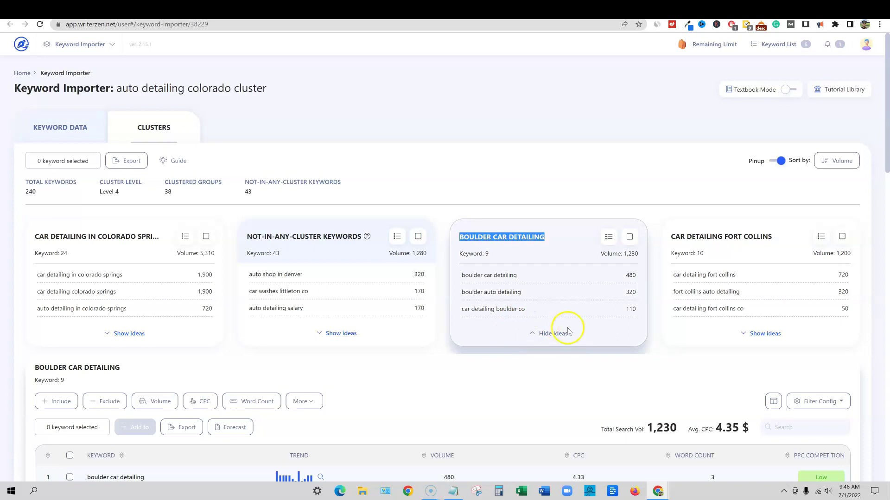
scroll(268, 344, down, 5)
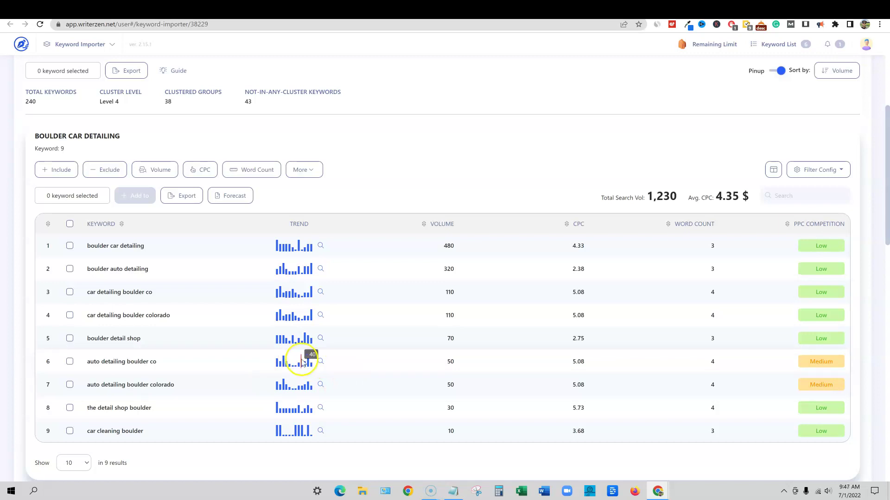
scroll(301, 361, down, 5)
scroll(306, 354, up, 10)
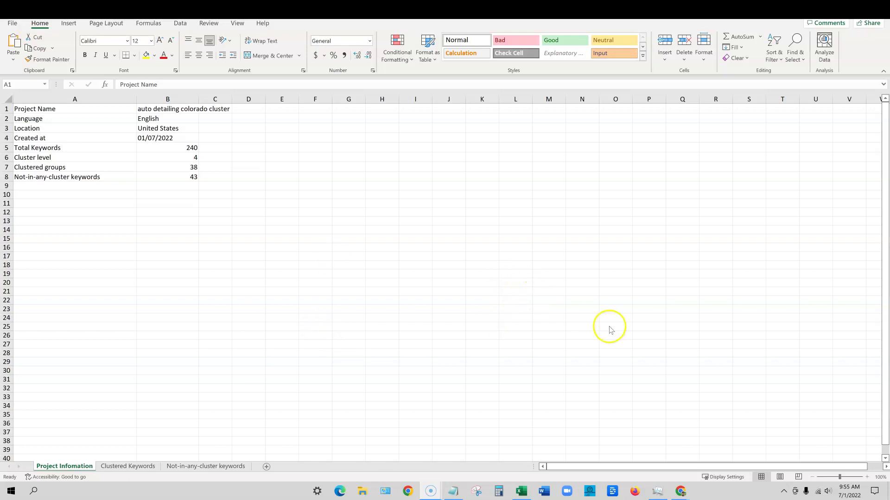
Review the project name, language, location and creation date on the exported workbook's project information sheet.
click(868, 477)
click(867, 477)
click(867, 477)
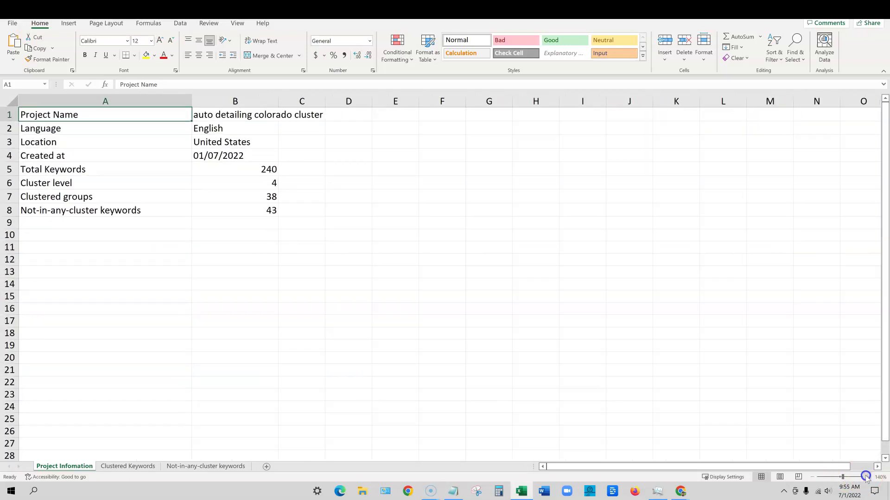
click(867, 476)
click(868, 476)
drag(235, 119, 351, 117)
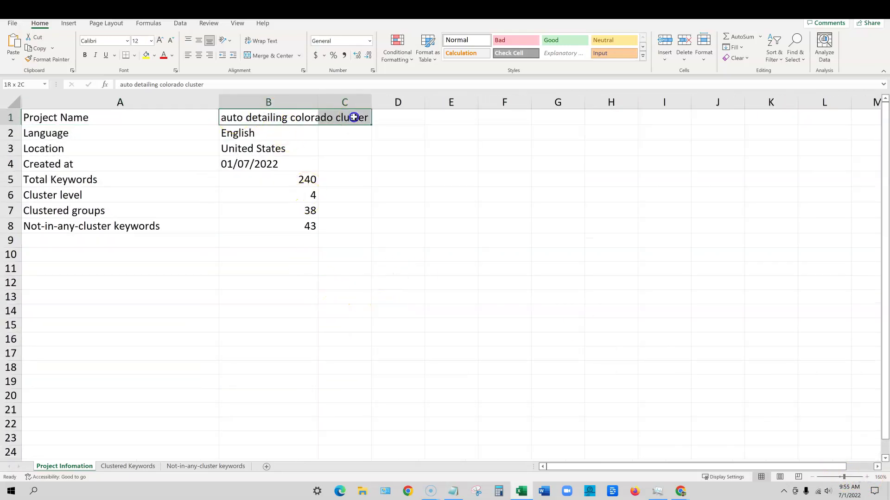
click(427, 256)
drag(244, 133, 242, 167)
click(383, 180)
Check the total keywords and cluster level rows of the project information sheet.
drag(88, 178, 330, 181)
drag(110, 196, 259, 192)
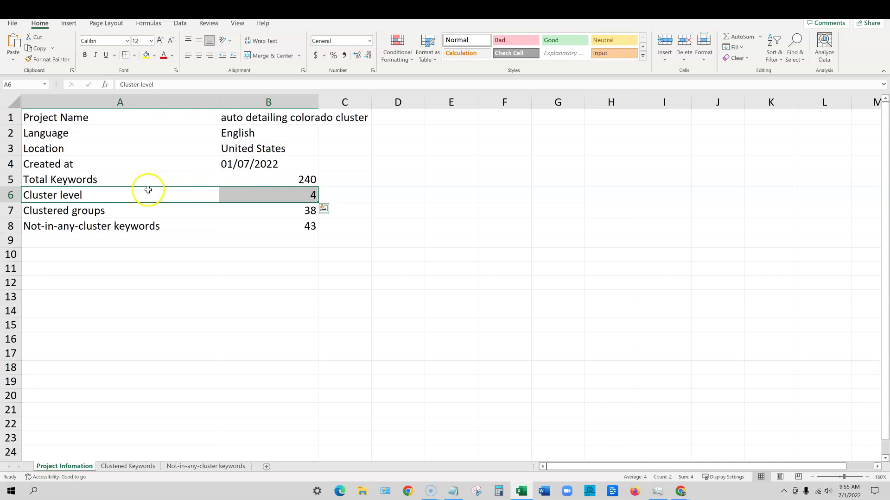
drag(145, 193, 235, 196)
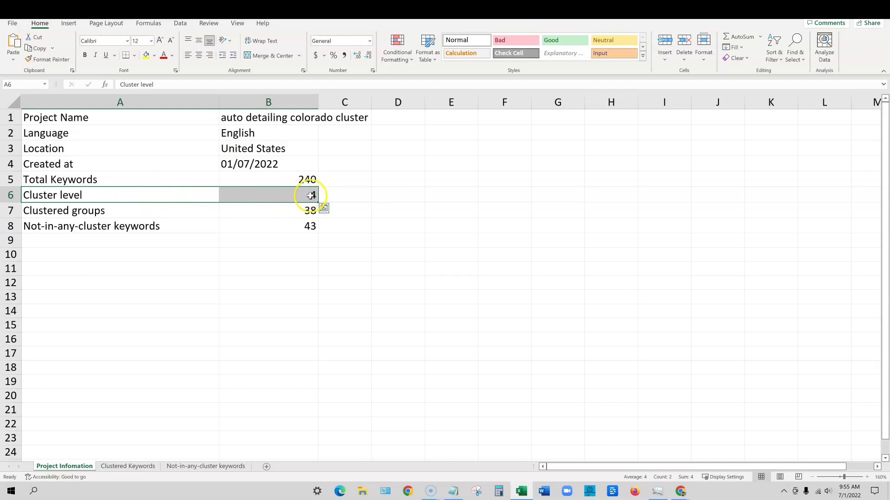
click(258, 195)
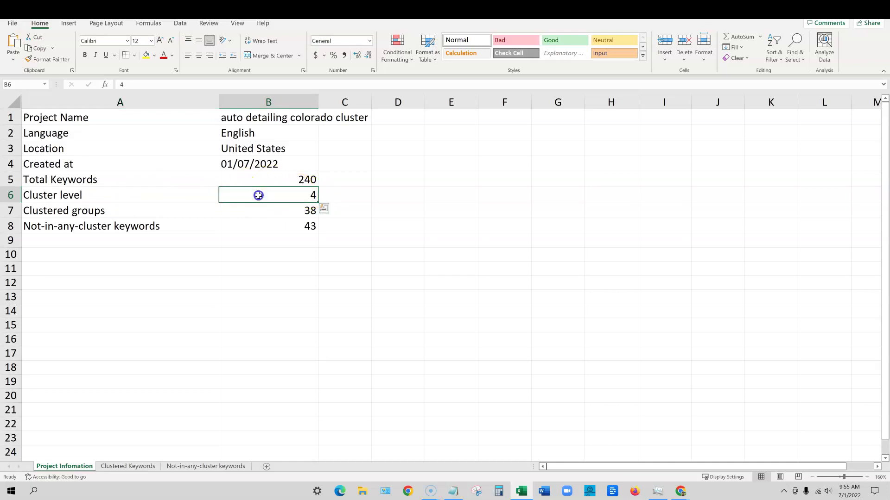
click(379, 212)
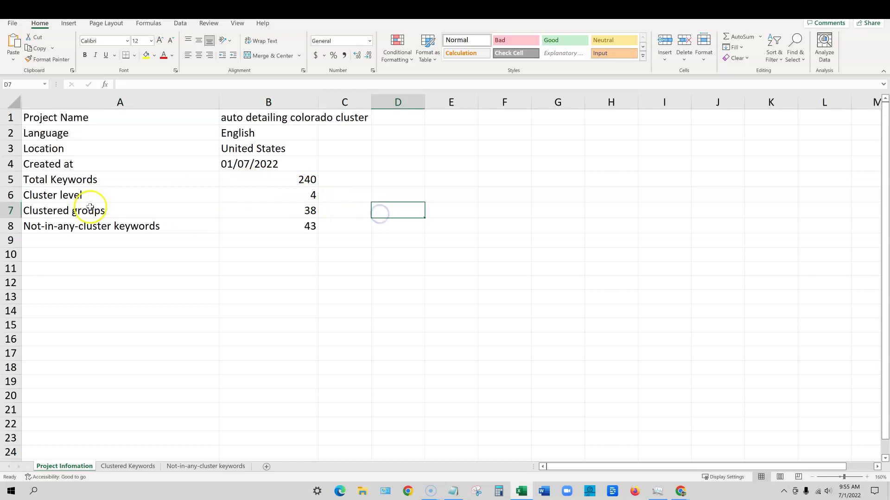
Highlight the clustered groups value in cell B7 with a green fill.
drag(157, 211, 292, 208)
click(362, 202)
click(303, 213)
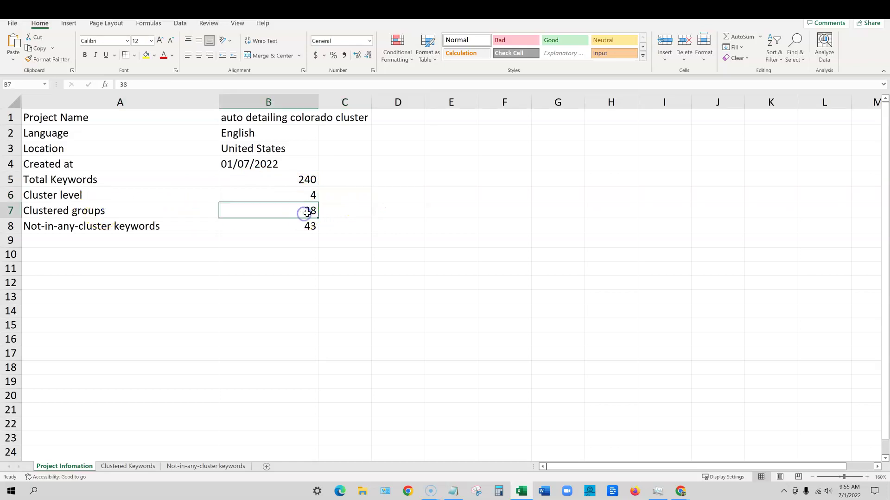
click(155, 59)
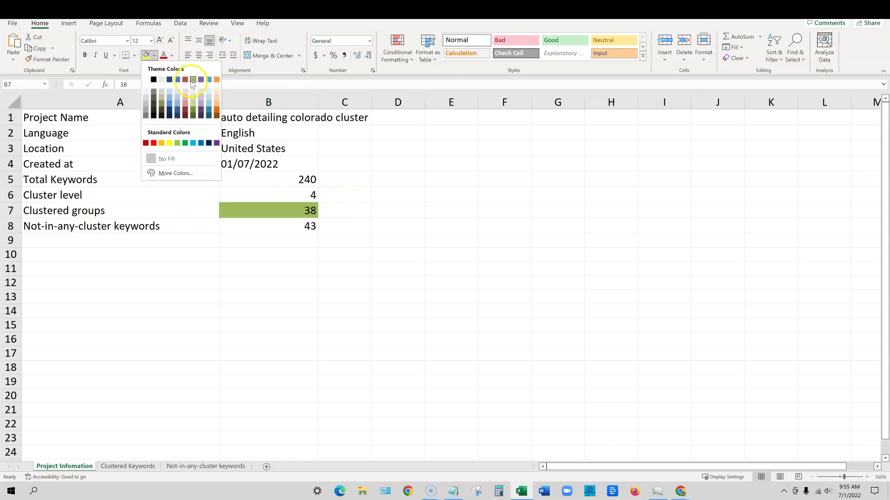
click(193, 80)
click(391, 190)
click(308, 212)
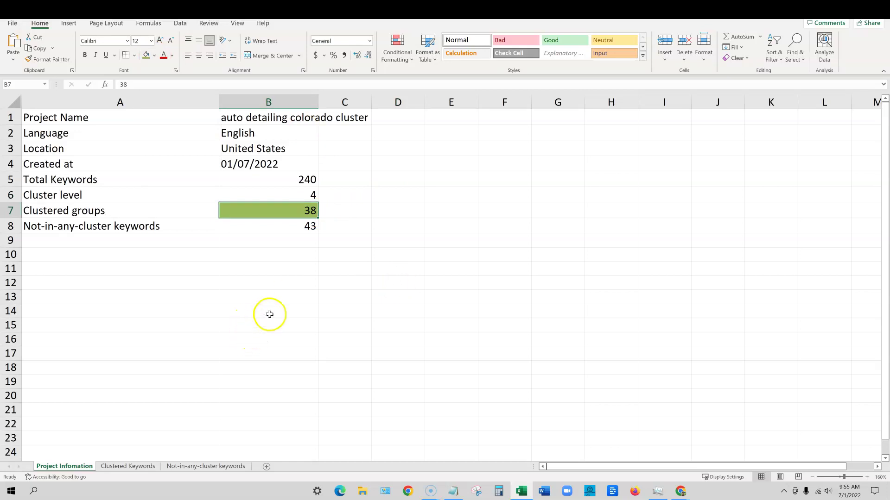
Highlight the not-in-any-cluster keywords row, cells A8:B8, with a light blue fill and select it again.
click(329, 232)
drag(313, 217, 307, 226)
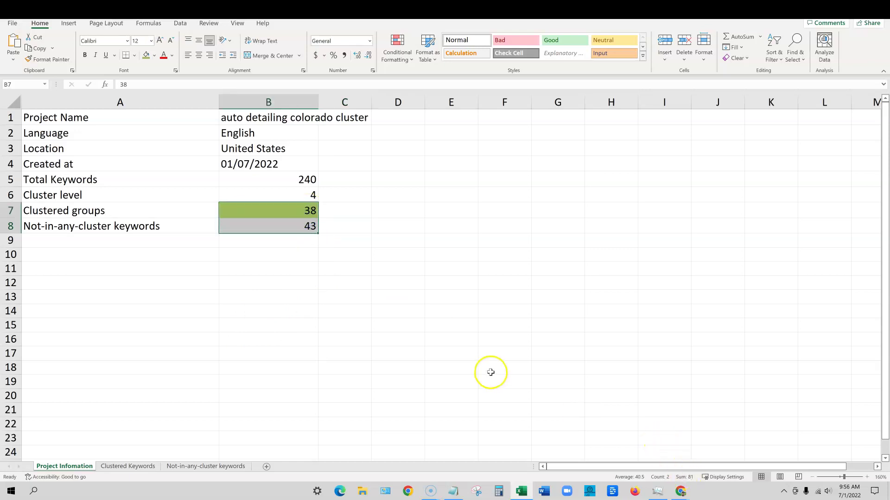
click(338, 252)
drag(176, 226, 303, 226)
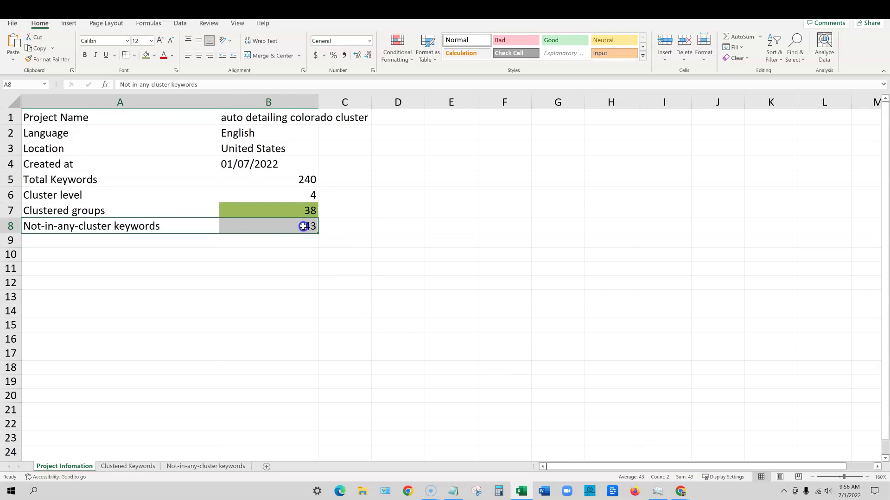
click(154, 55)
click(396, 260)
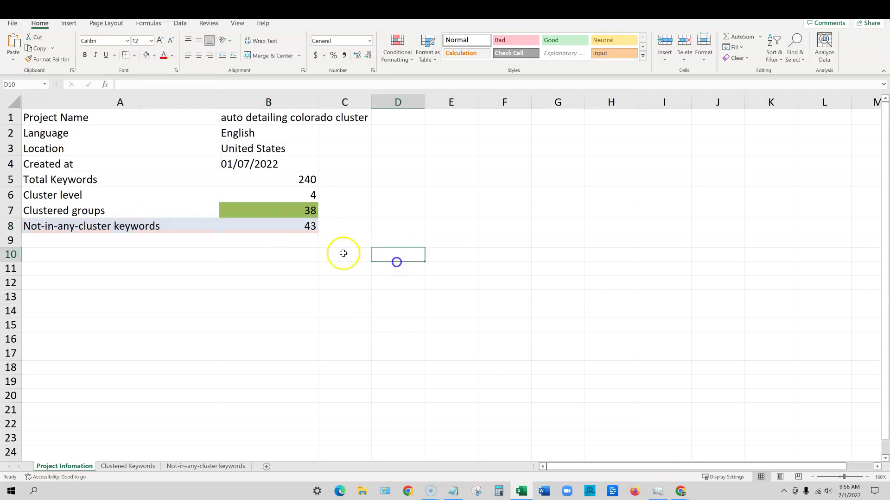
click(142, 228)
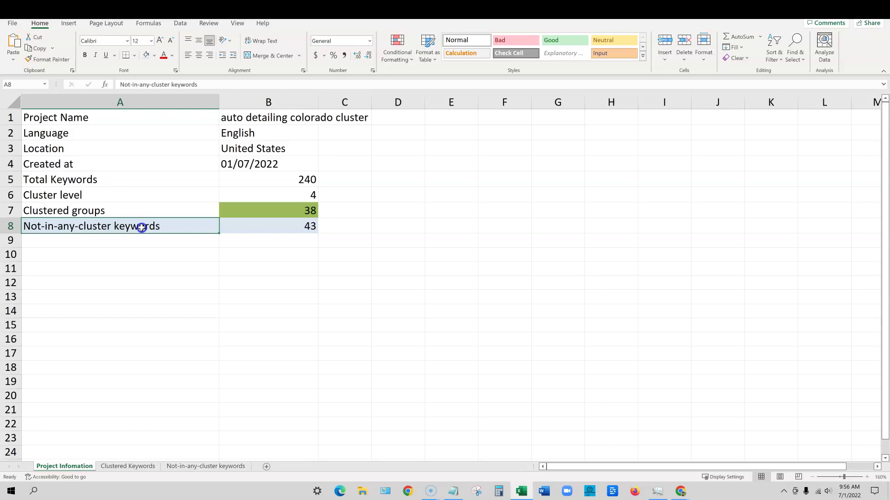
drag(176, 226, 241, 230)
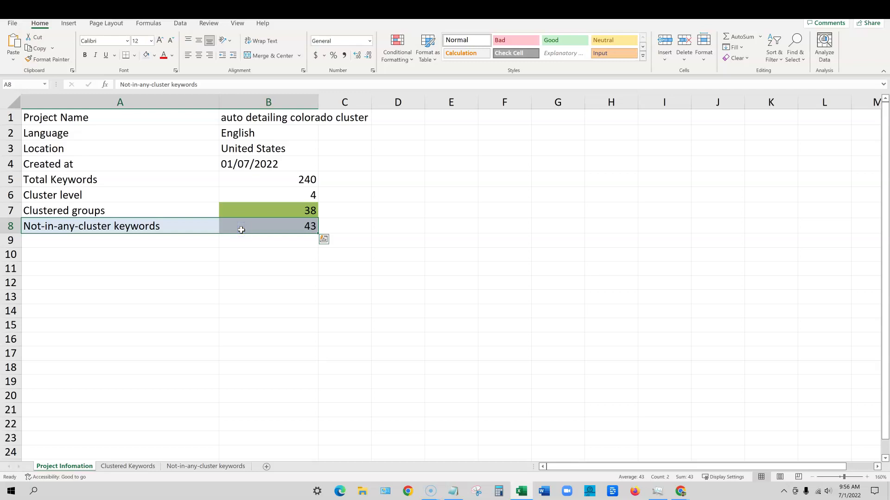
Check the not-in-any-cluster keywords row and its value in cell B8 of the project information sheet.
click(259, 254)
drag(154, 226, 257, 226)
click(251, 226)
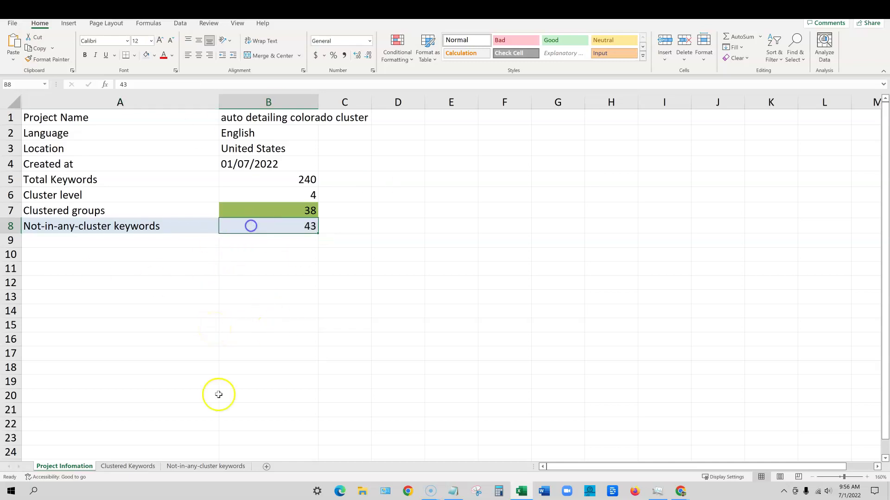
Review the unclustered keywords listed in column B of the Not-in-any-cluster keywords sheet.
click(194, 466)
mouse_move(93, 120)
mouse_down()
mouse_move(93, 404)
mouse_move(110, 119)
mouse_up()
scroll(110, 120, down, 3)
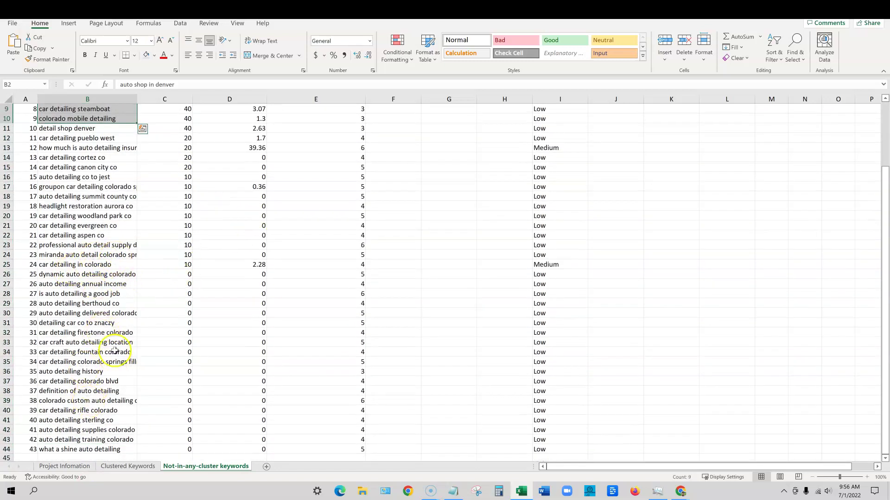
scroll(98, 394, up, 1)
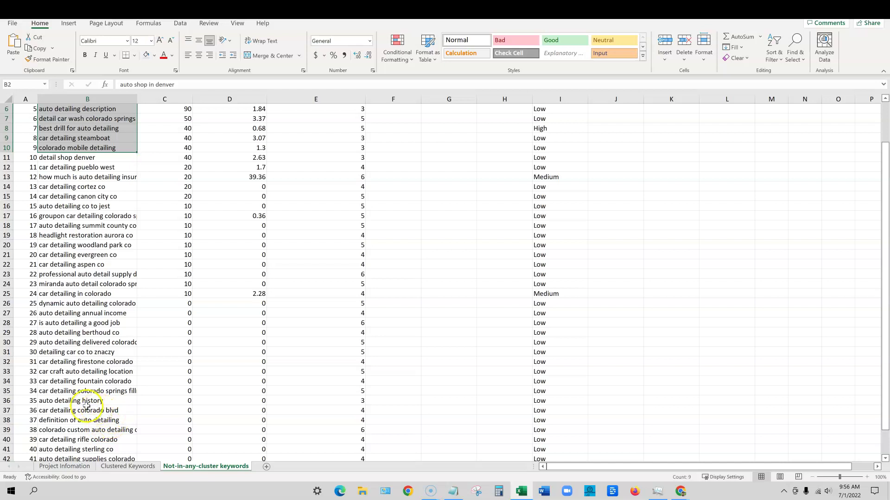
click(82, 411)
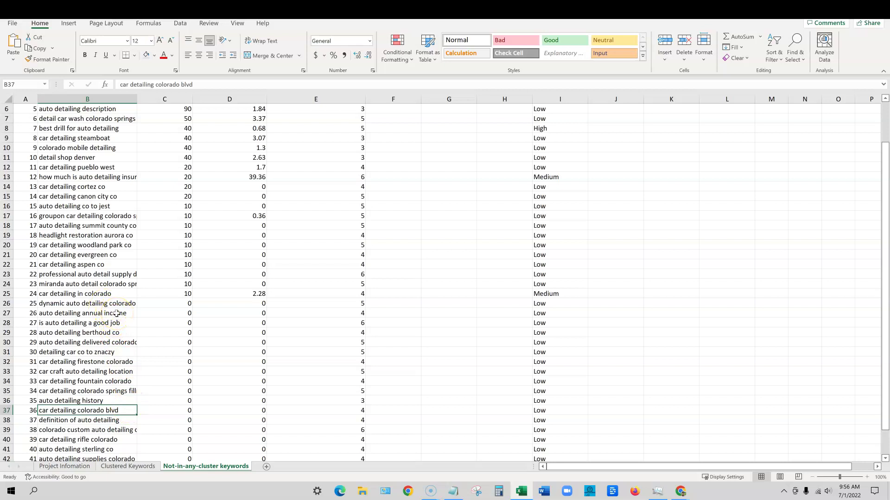
Highlight the keywords "car detailing woodland park co" and "car detailing evergreen co" in B20:B21 with a light blue fill.
click(92, 254)
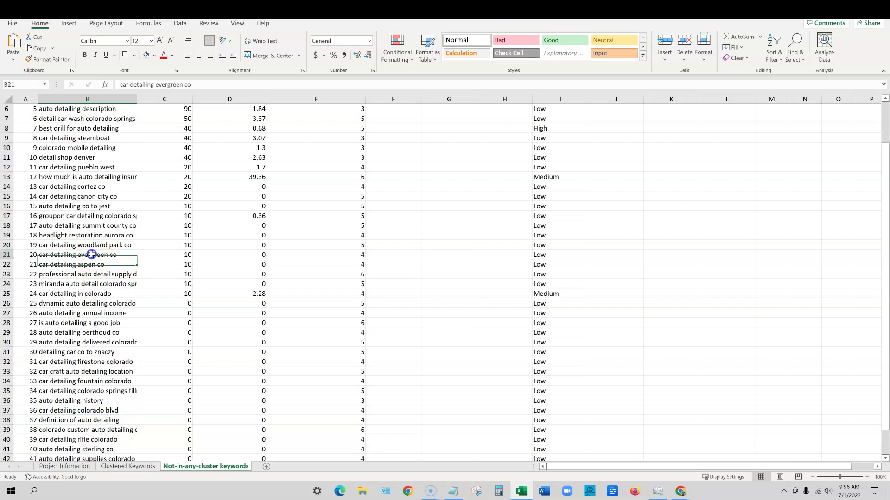
drag(104, 247, 102, 255)
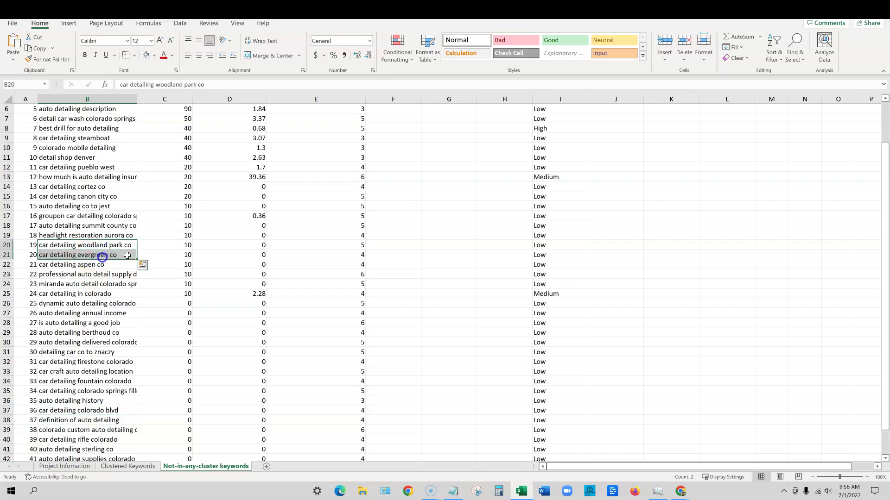
click(146, 55)
click(264, 214)
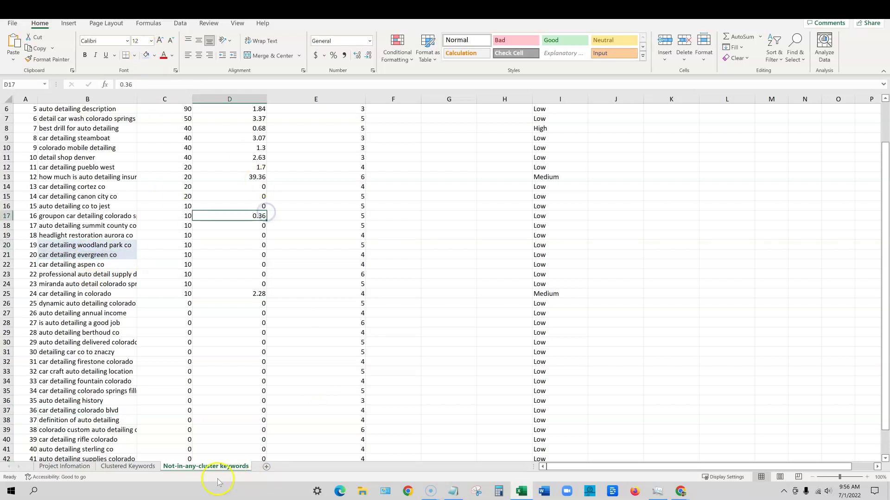
Look over the first keyword groups on the Clustered Keywords sheet, from Colorado Springs to Fort Collins.
click(121, 466)
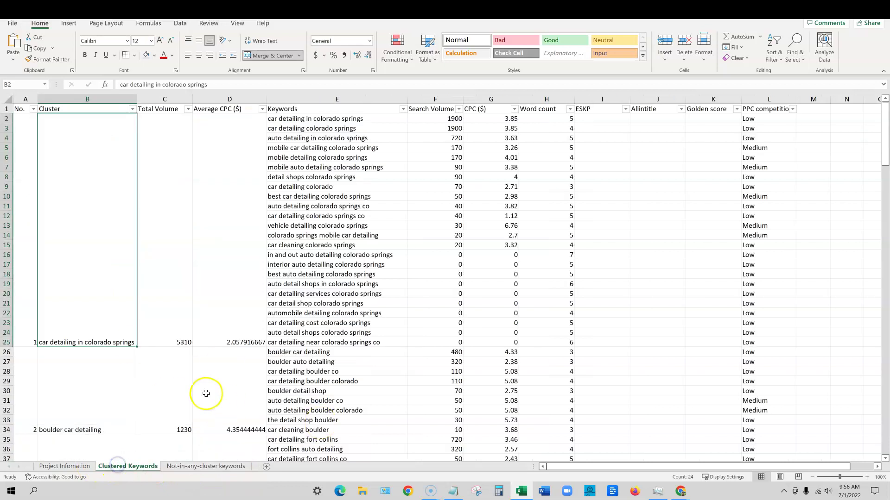
click(353, 234)
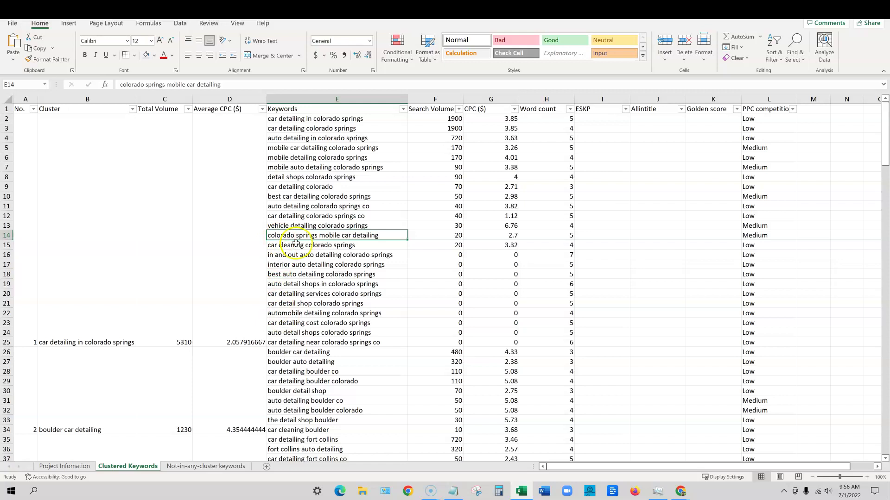
scroll(232, 315, down, 5)
scroll(246, 311, down, 3)
scroll(185, 260, up, 8)
scroll(102, 209, down, 3)
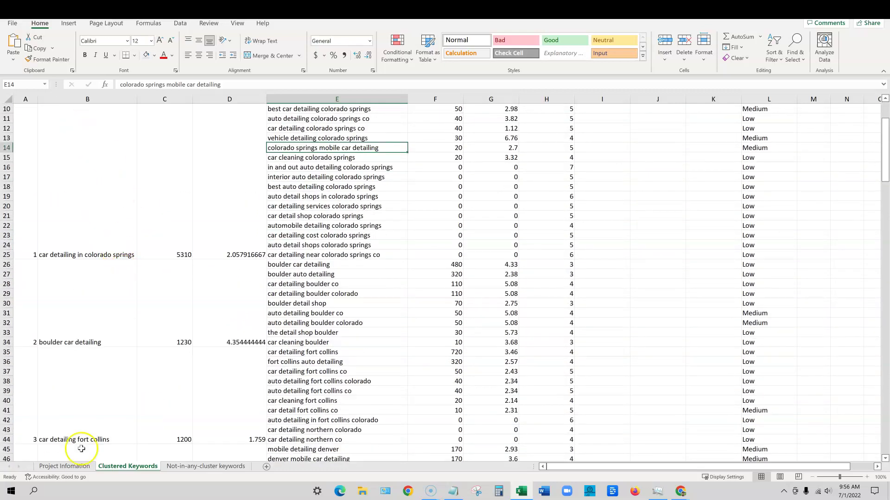
Compare the clustered groups figure on the project information sheet with the cluster numbering through the end of the Clustered Keywords sheet.
click(58, 467)
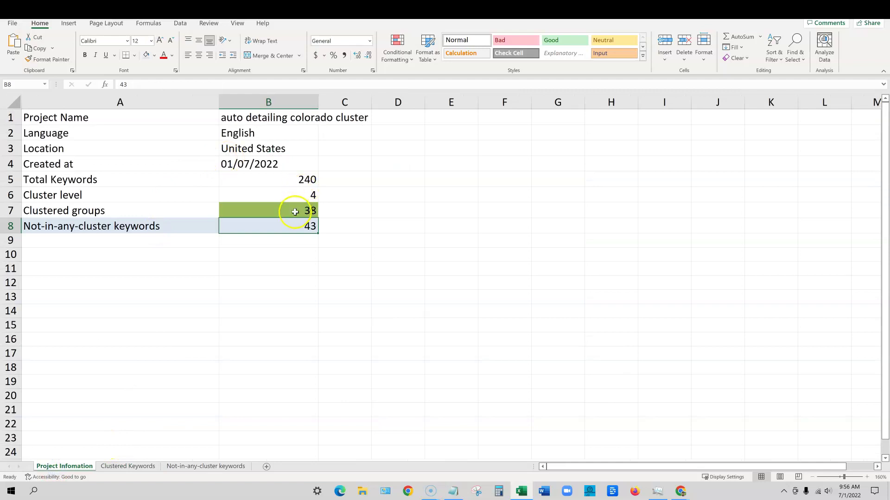
click(141, 467)
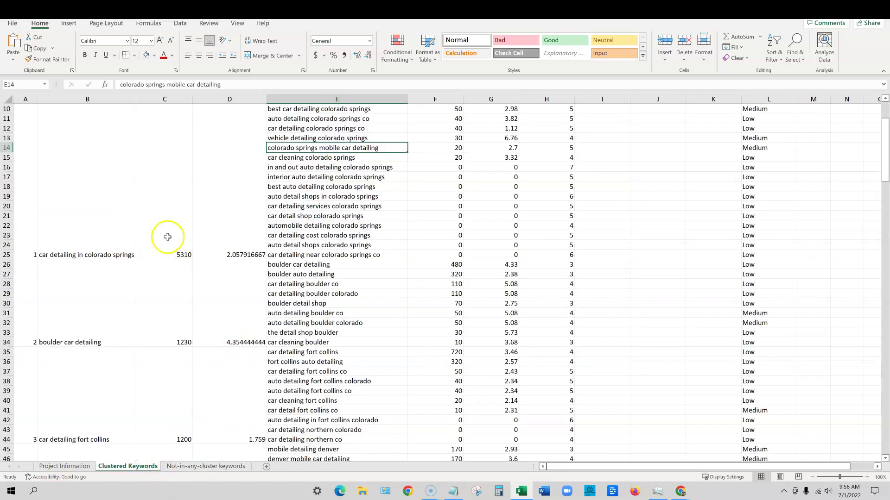
scroll(39, 259, up, 3)
scroll(48, 308, down, 14)
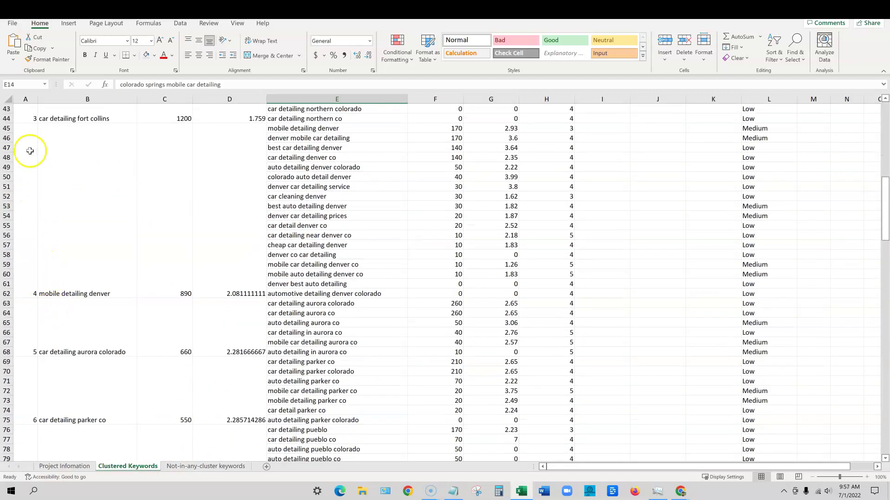
drag(30, 151, 40, 383)
scroll(129, 369, down, 20)
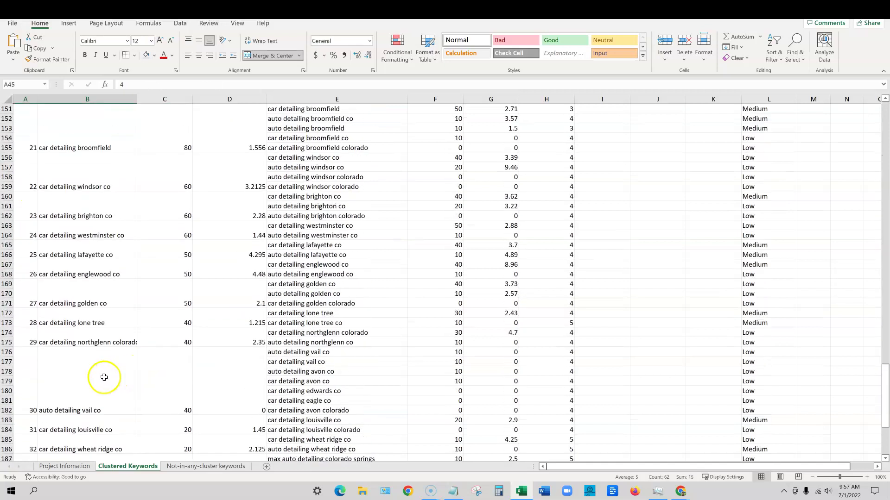
scroll(104, 377, down, 12)
scroll(91, 377, up, 3)
drag(35, 301, 27, 280)
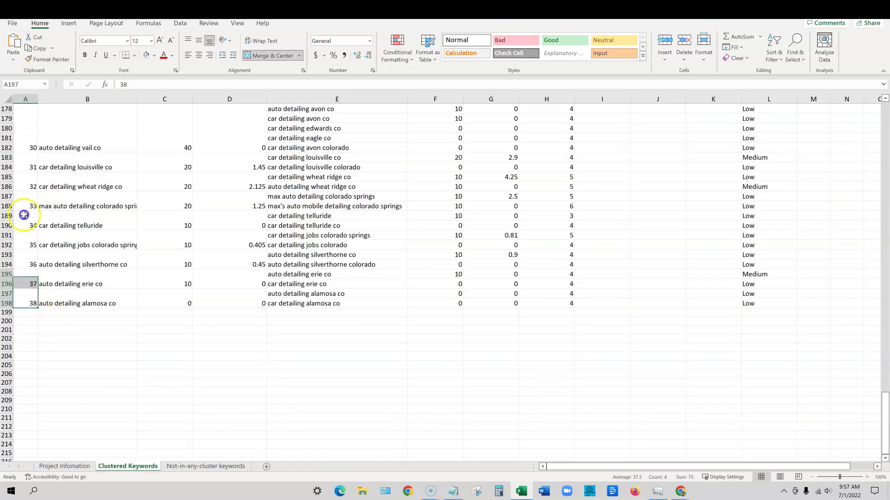
Examine the last clusters of the sheet, including the "car detailing jobs" keywords in E191:E192.
scroll(28, 241, up, 1)
shift+click(42, 274)
scroll(165, 342, up, 4)
scroll(158, 363, down, 2)
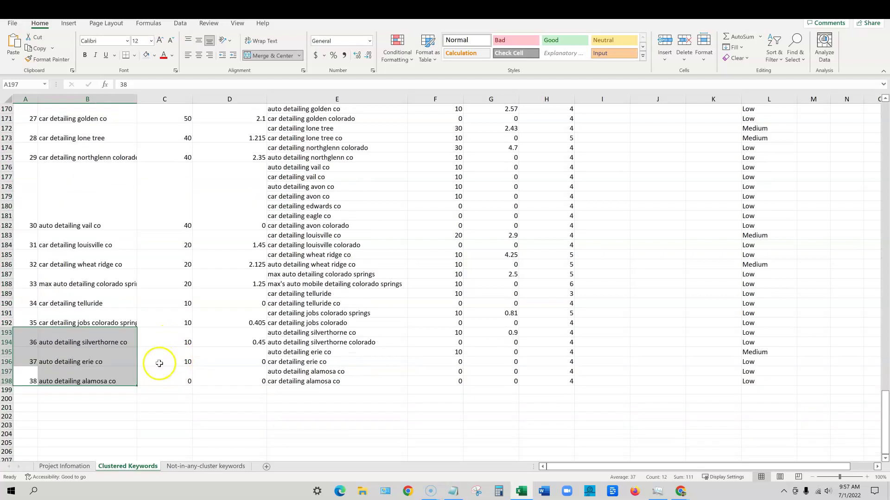
scroll(159, 363, down, 1)
click(93, 312)
drag(287, 303, 305, 297)
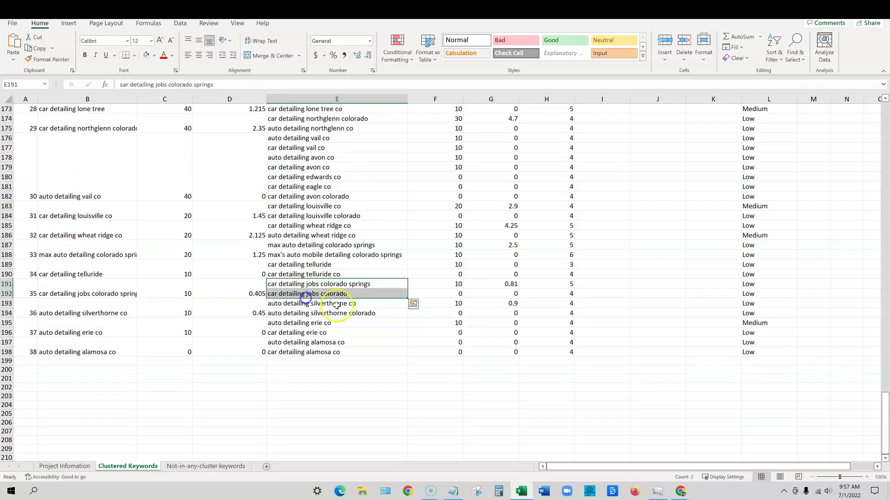
Examine the "car detailing montrose" cluster's keywords in E143:E147 and its total volume in column C.
scroll(337, 304, up, 15)
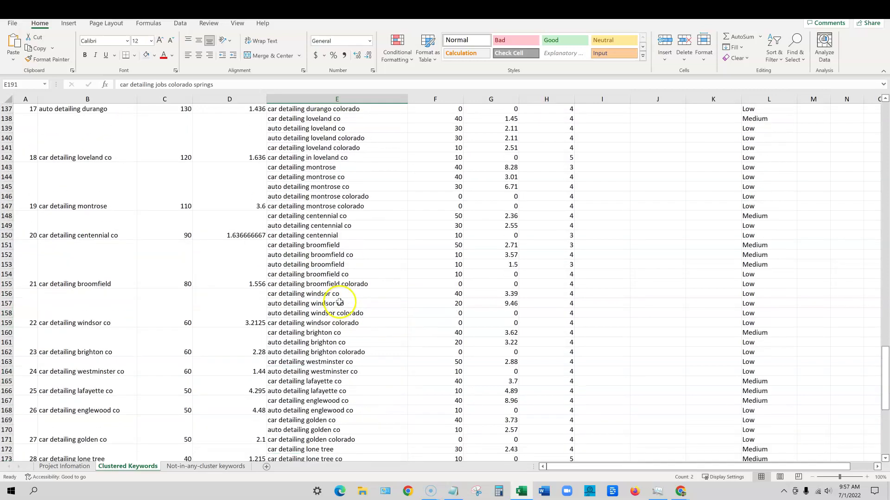
drag(317, 252, 308, 295)
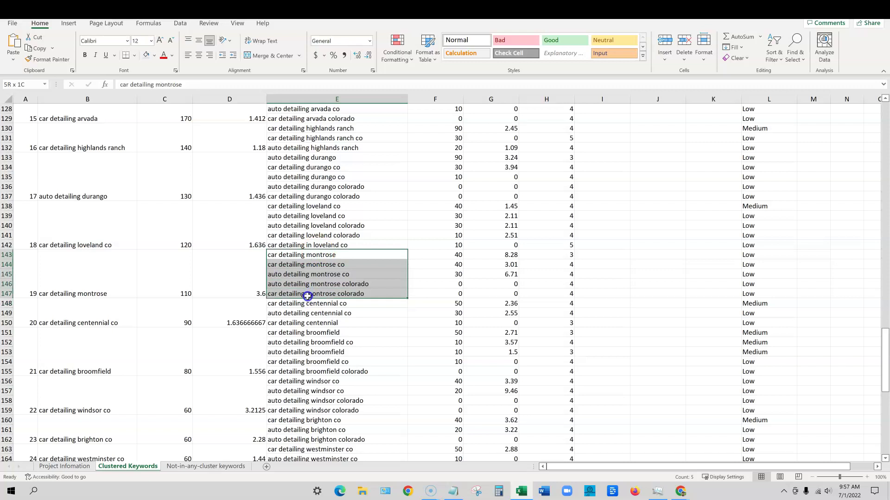
click(186, 285)
scroll(184, 292, down, 11)
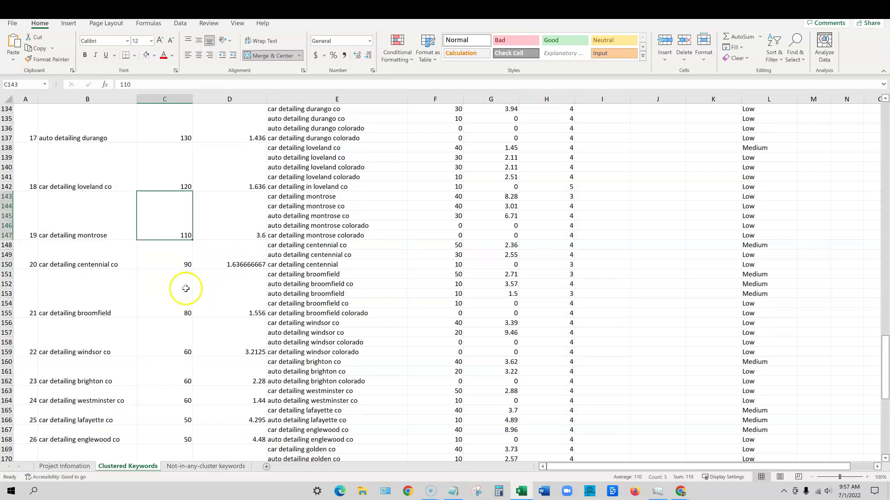
Return to the start of the clustered list and examine the Colorado Springs keywords in E2:E24.
scroll(314, 342, up, 6)
scroll(313, 342, up, 20)
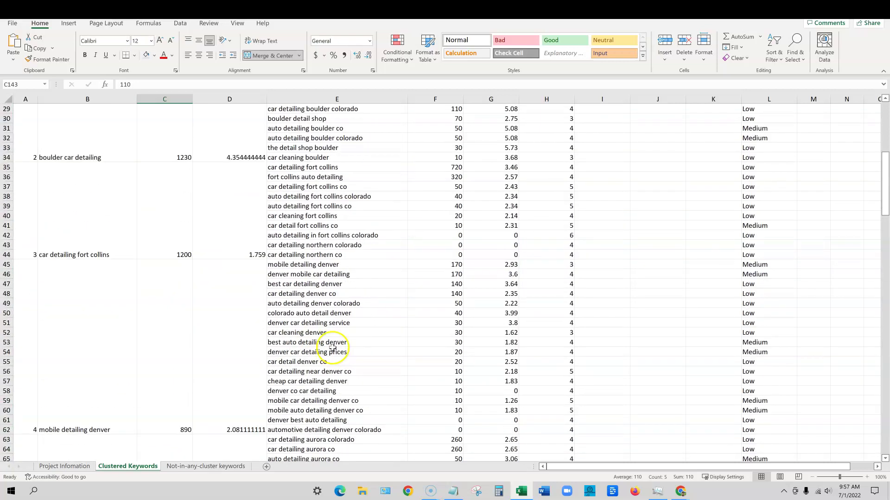
scroll(347, 321, up, 6)
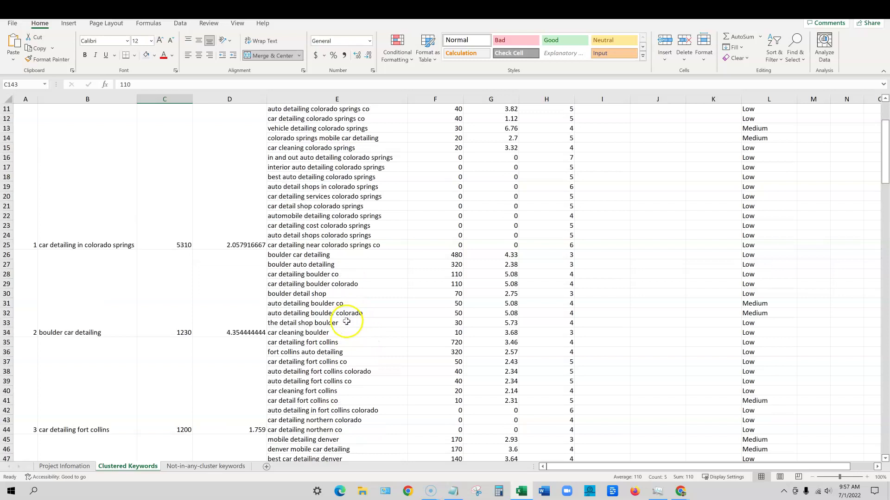
scroll(353, 356, up, 4)
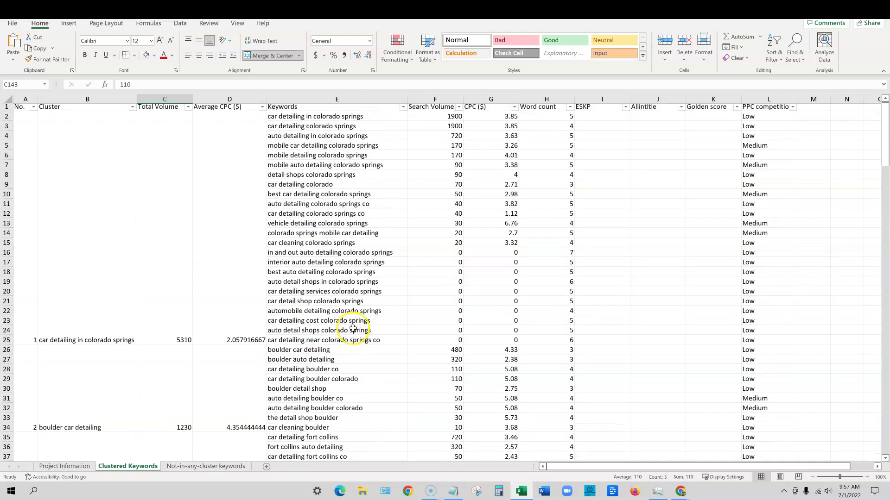
drag(351, 119, 341, 333)
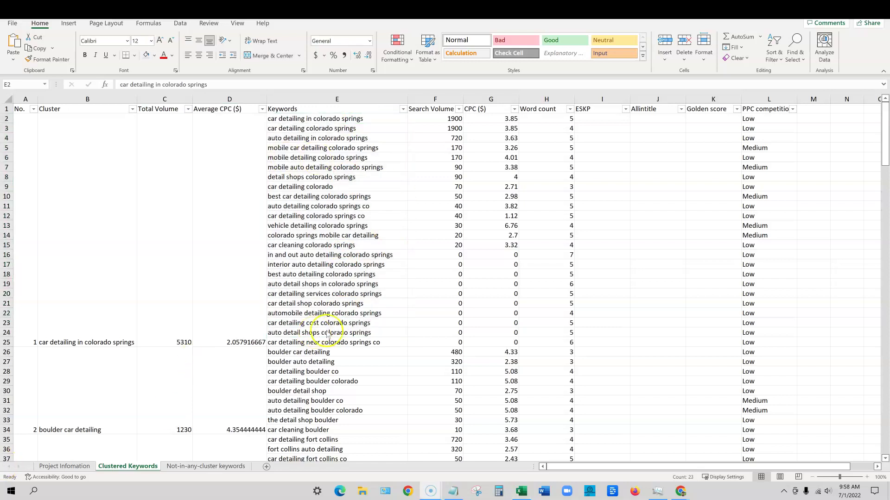
click(294, 119)
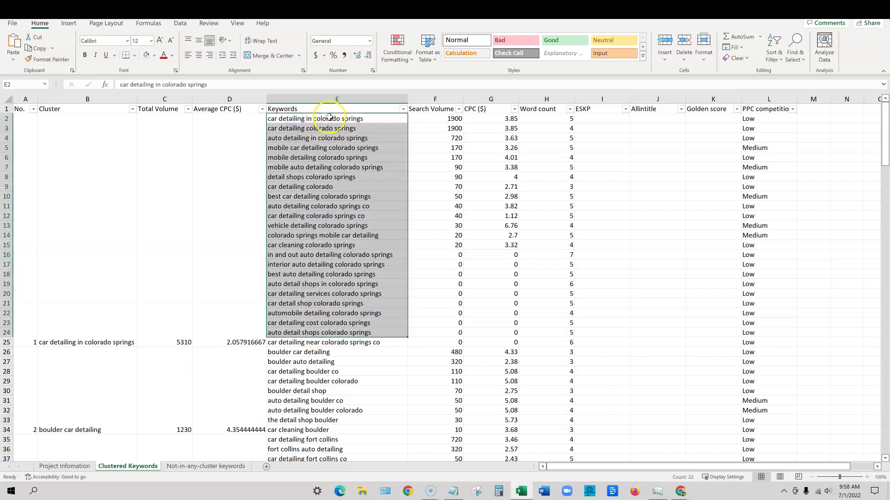
drag(328, 118, 344, 336)
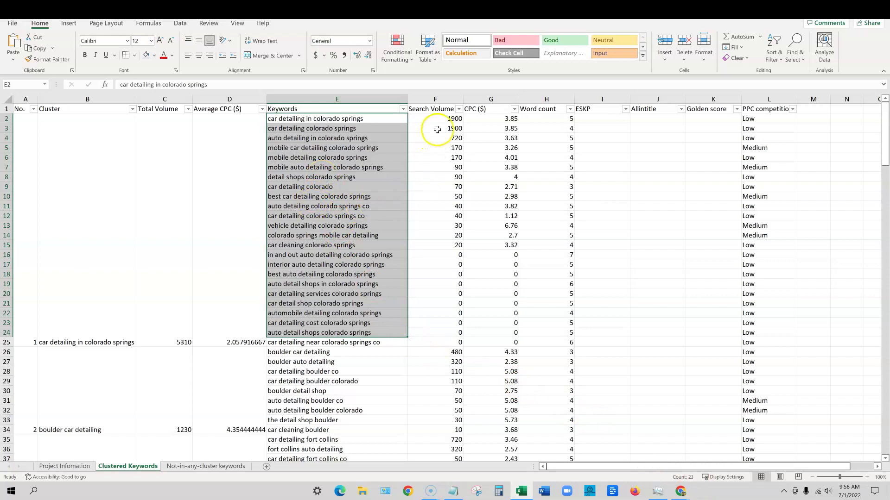
Compare the main keyword "car detailing in colorado springs" in E2 with the related keywords in E3:E24.
click(340, 118)
click(315, 147)
click(305, 119)
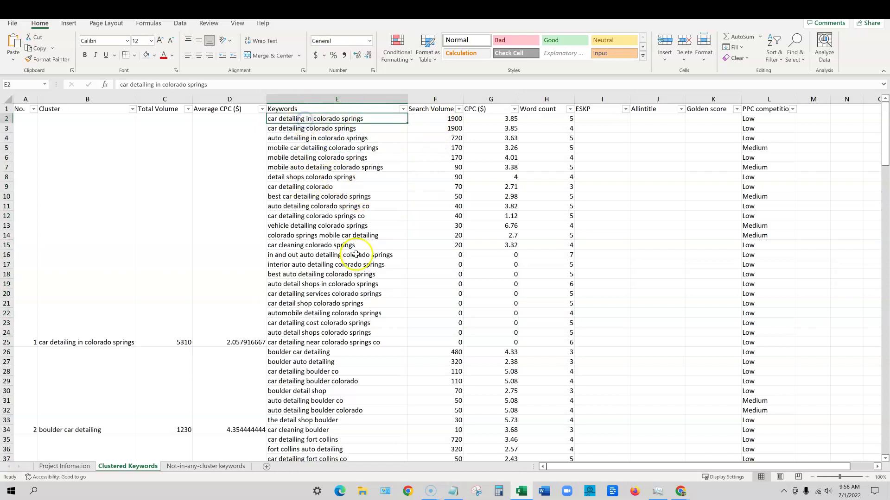
drag(346, 129, 346, 335)
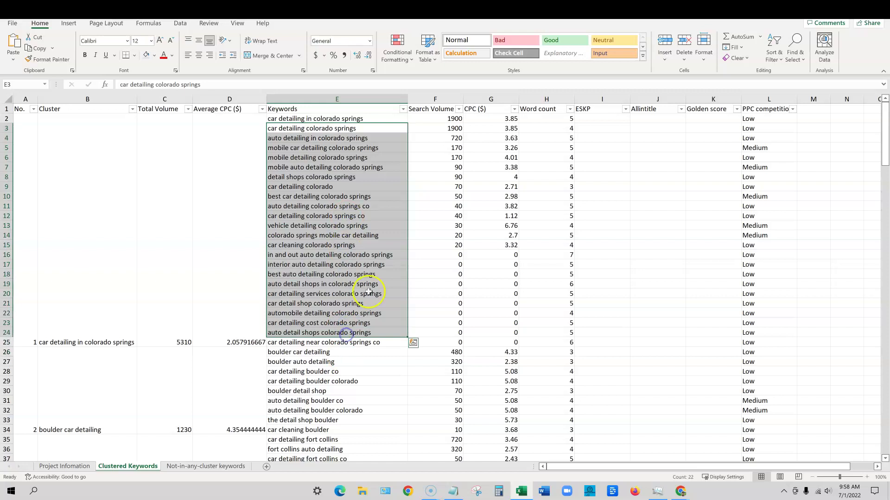
drag(347, 121, 323, 331)
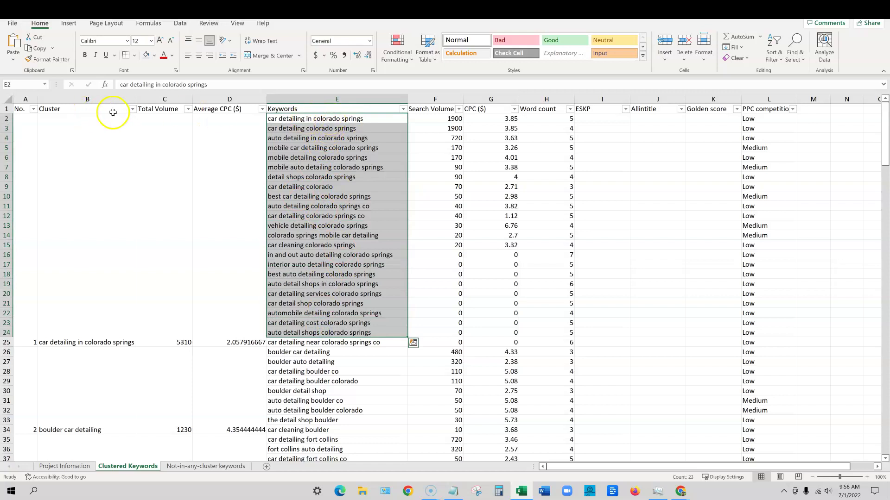
Compare the search volumes of the keywords in rows 4 and 5 with the main keyword in E2.
drag(328, 138, 458, 138)
drag(298, 148, 423, 148)
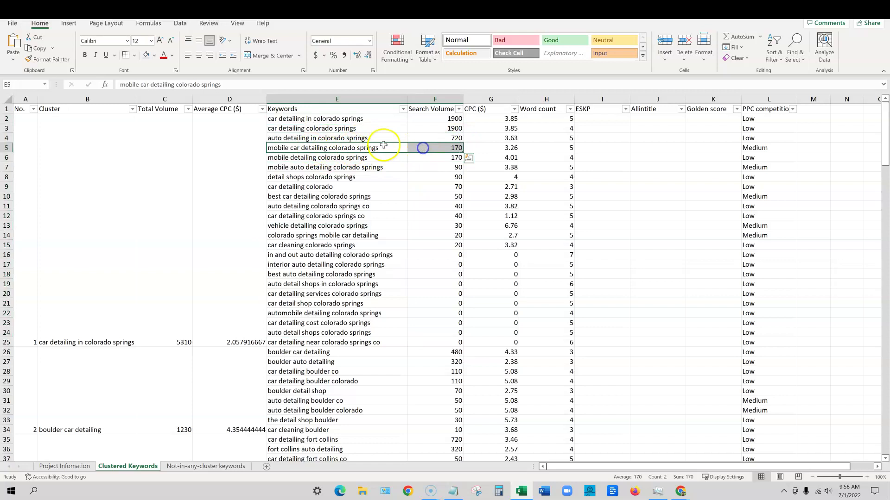
drag(310, 138, 439, 139)
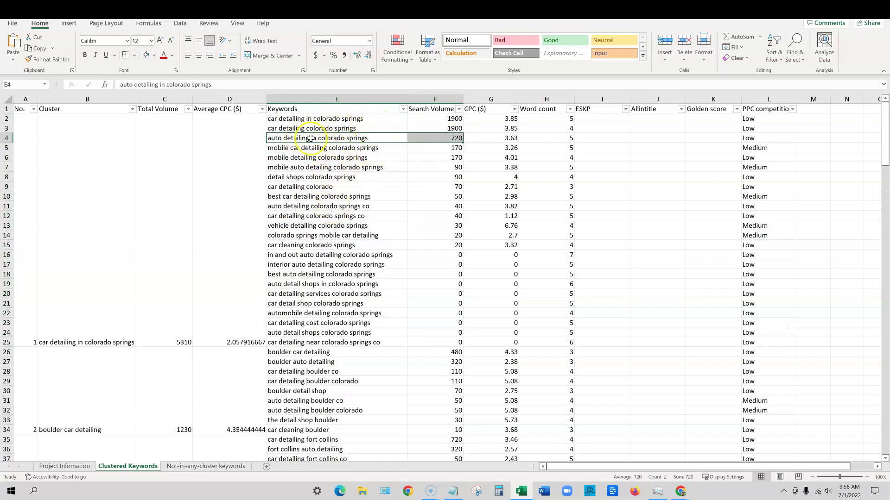
click(283, 118)
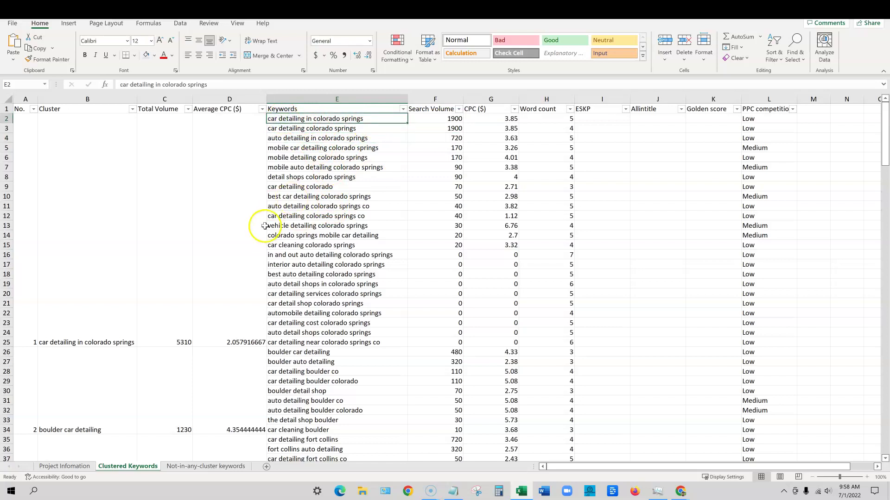
Check several keyword variations of the first cluster between E7 and E25 against its cluster name in column B.
click(286, 167)
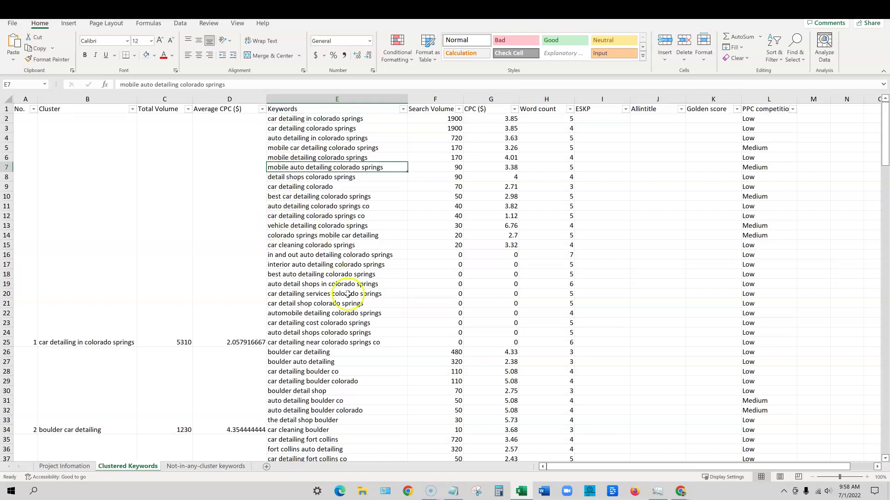
click(323, 226)
click(321, 272)
click(299, 342)
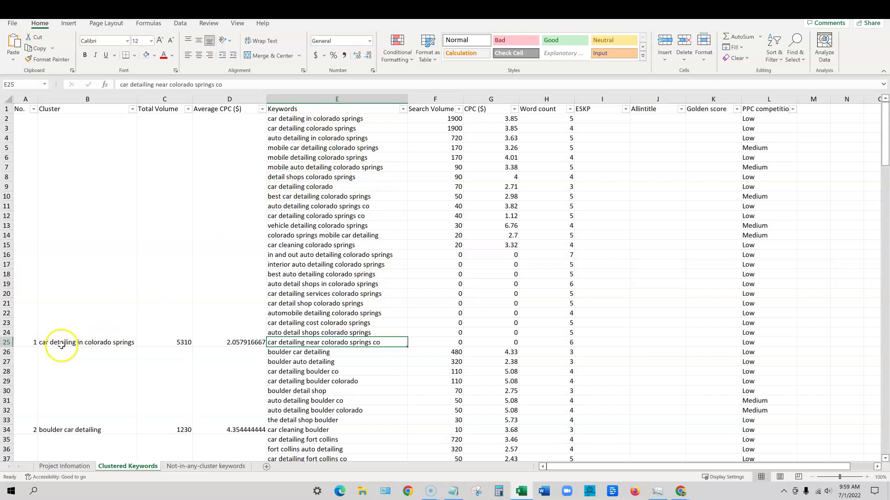
click(85, 342)
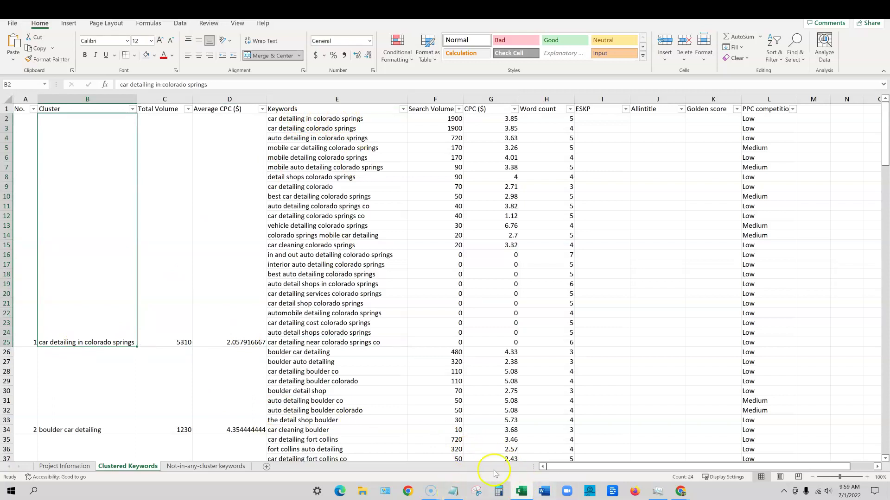
Copy the first 20 cluster names in column B of the Clustered Keywords sheet, B2 down to row 150.
click(105, 368)
drag(99, 322, 96, 391)
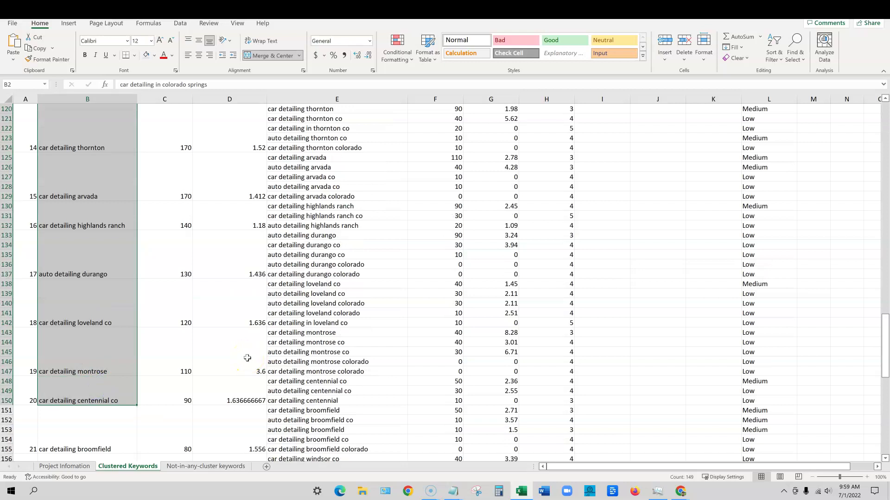
key(ctrl+c)
key(alt+Tab)
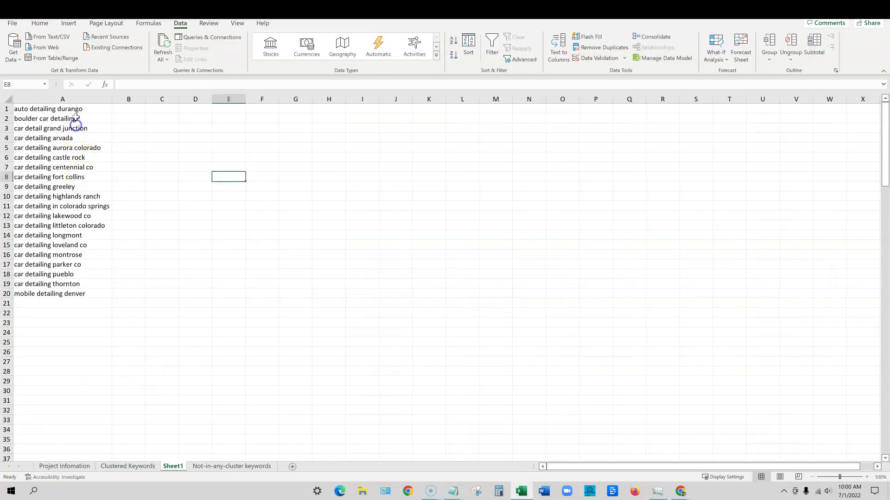
Copy the 20 cluster names in A1:A20 of Sheet1 and switch to Wordplay in Chrome.
drag(74, 110, 60, 294)
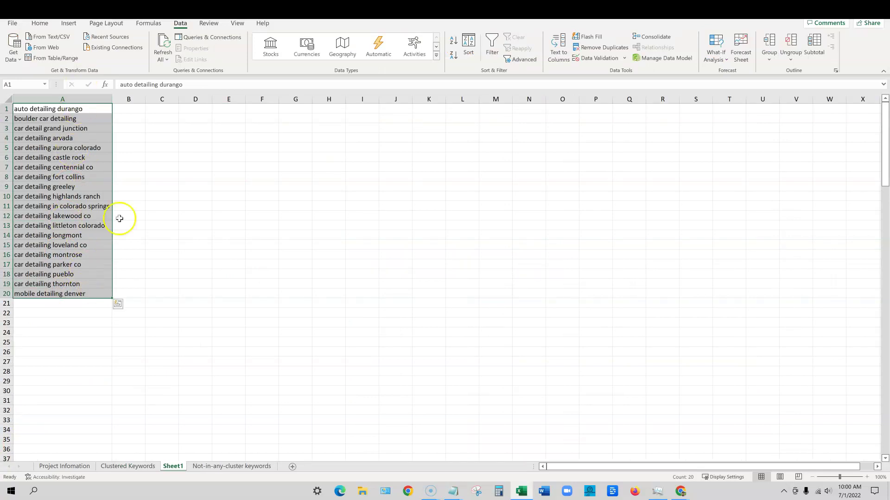
key(ctrl+c)
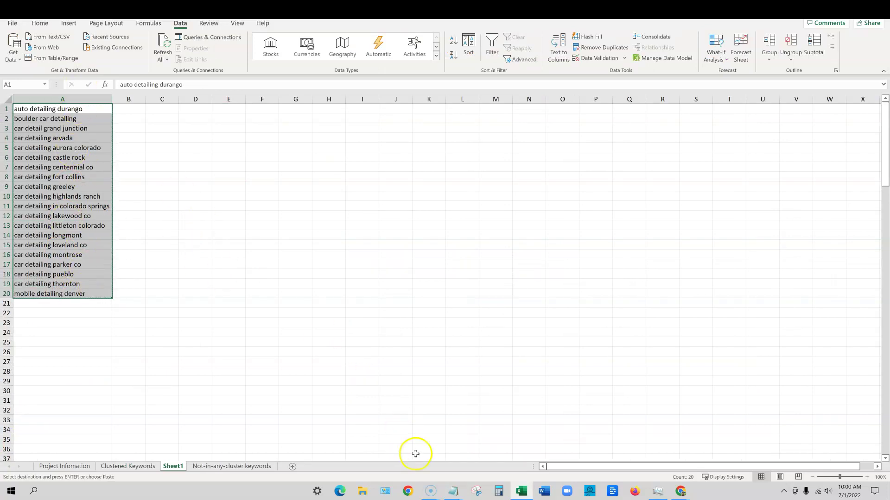
click(680, 491)
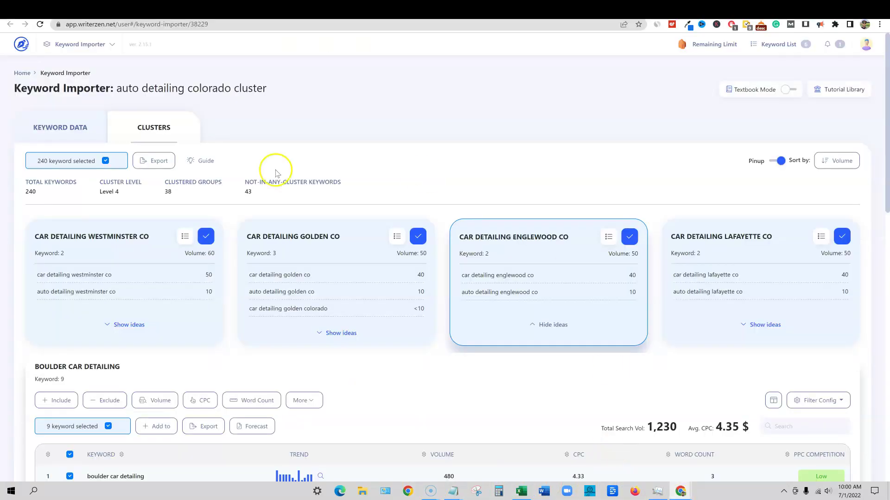
click(237, 8)
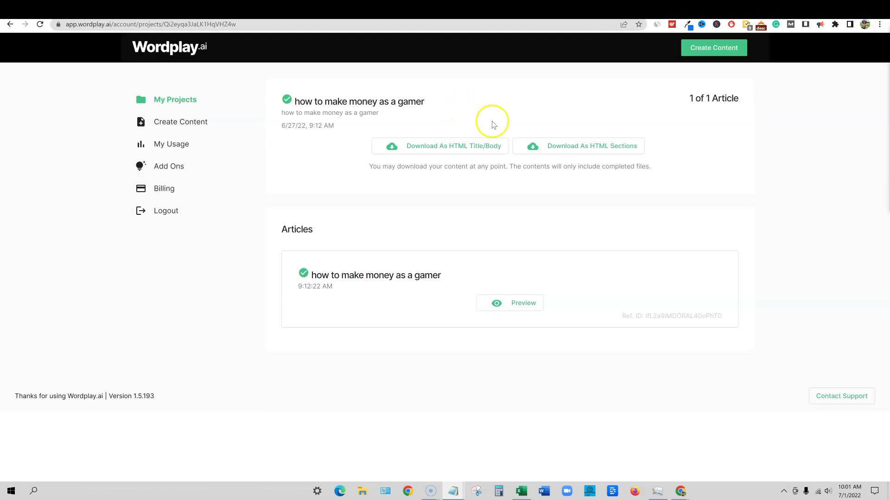
Switch to RankIQ and run a new report for the keyword phrase "auto detailing durango".
click(272, 9)
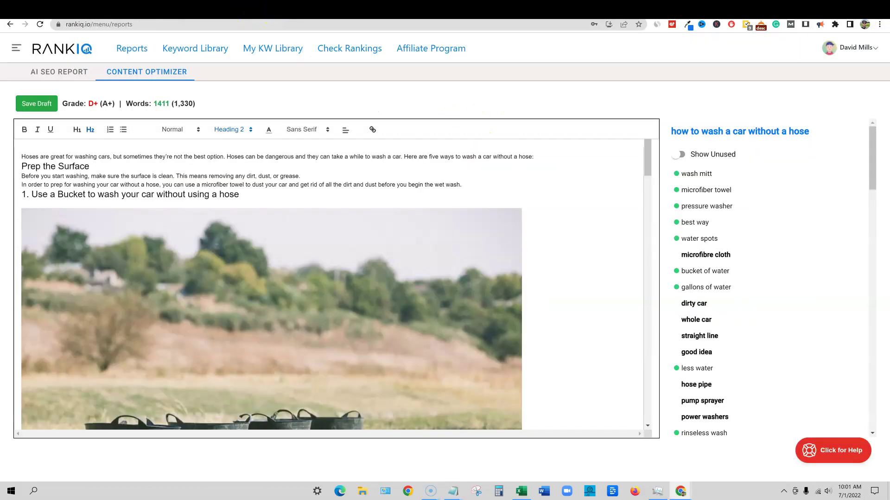
click(64, 49)
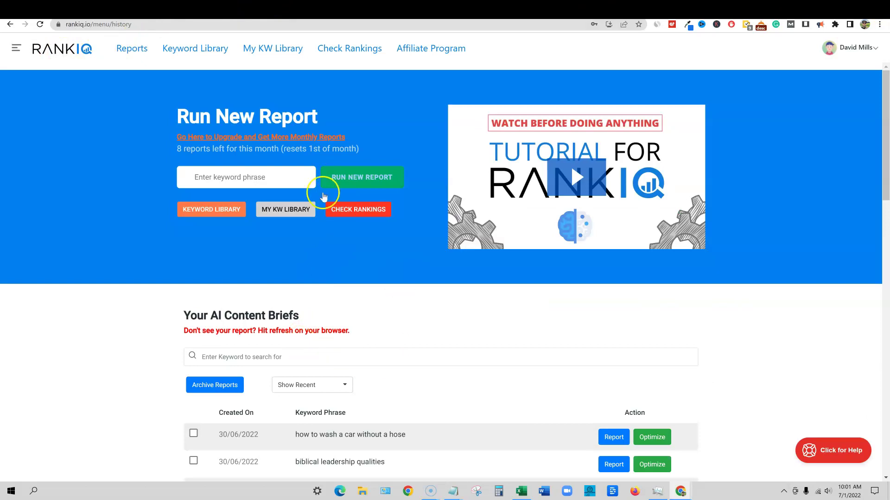
click(227, 180)
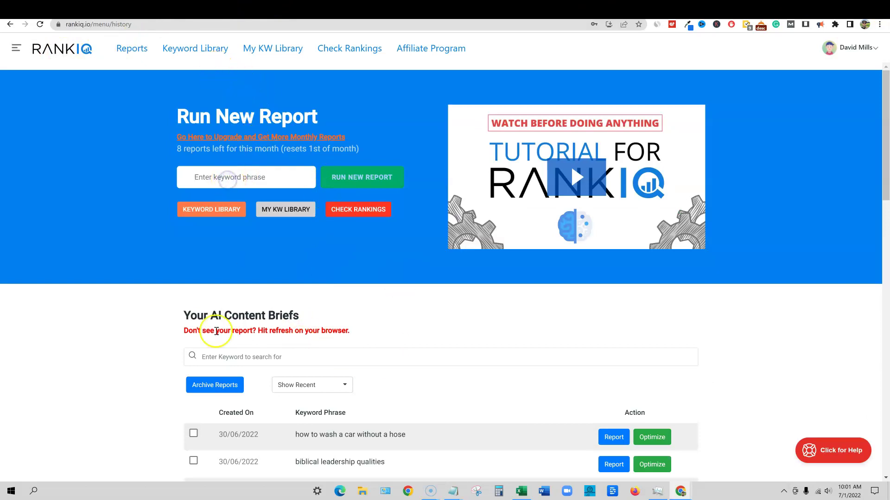
click(200, 178)
key(ctrl+v)
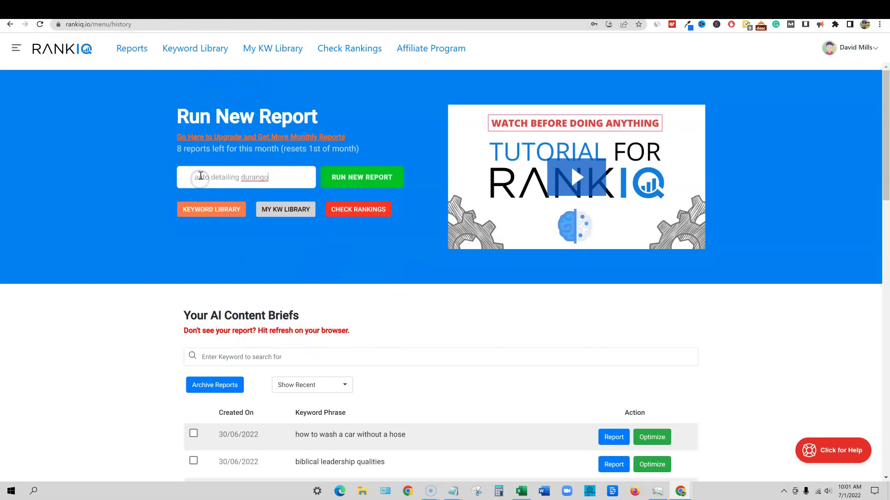
click(357, 183)
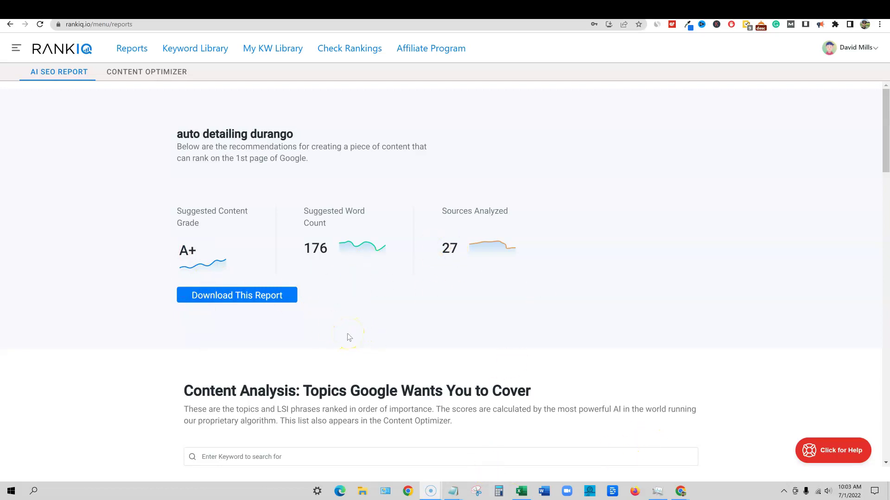
Examine the keyword title and recommendations at the start of the RankIQ report.
click(178, 135)
drag(178, 134, 327, 135)
click(309, 158)
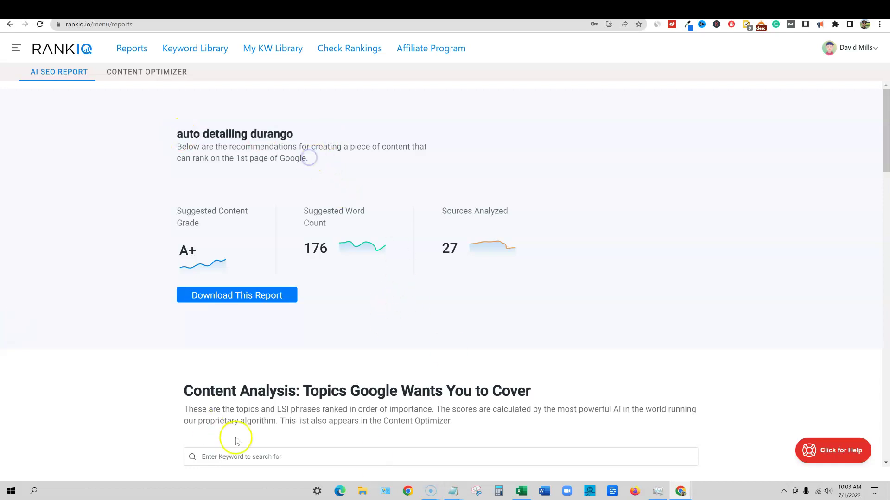
Switch to Wordplay and start creating new content in AI Mode.
click(240, 9)
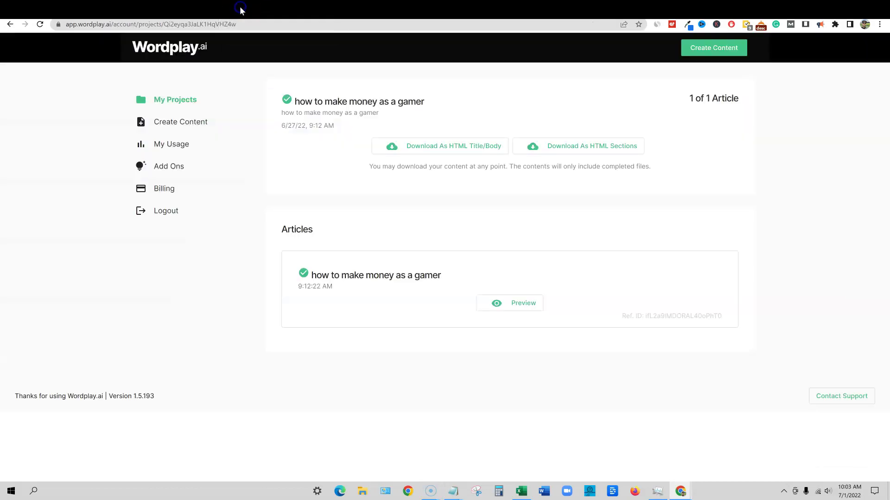
click(723, 52)
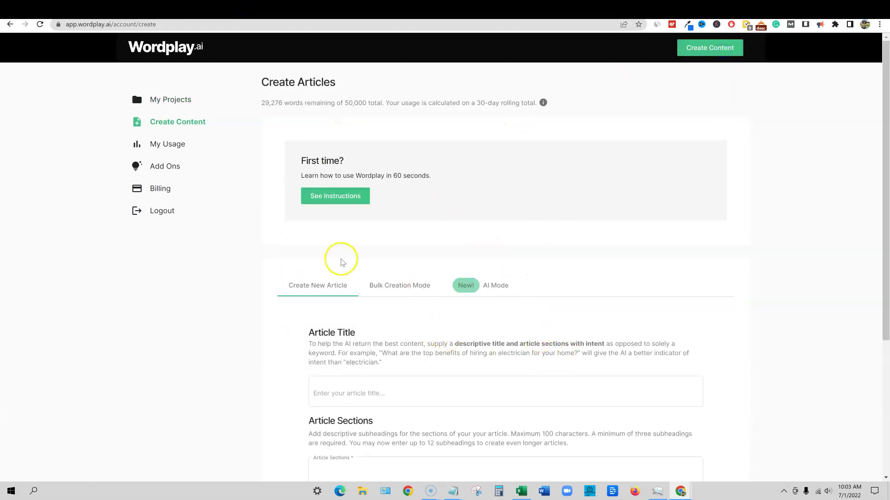
scroll(485, 372, down, 4)
scroll(487, 373, up, 2)
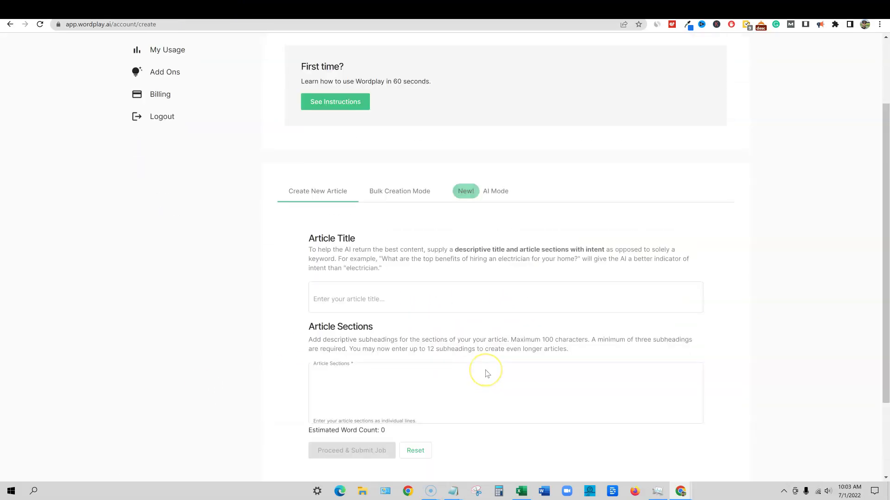
scroll(485, 373, up, 2)
click(496, 273)
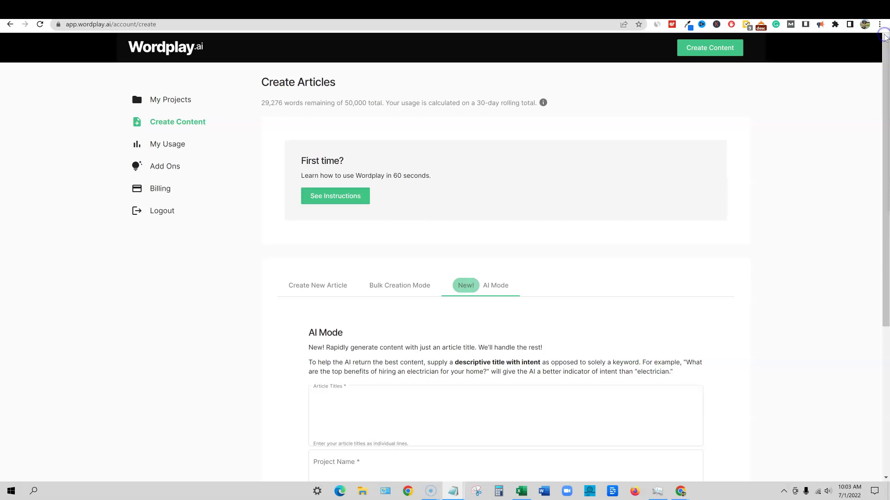
Paste the 20 copied cluster names as the article titles, from "auto detailing durango" to "mobile detailing denver".
scroll(374, 342, down, 2)
click(325, 306)
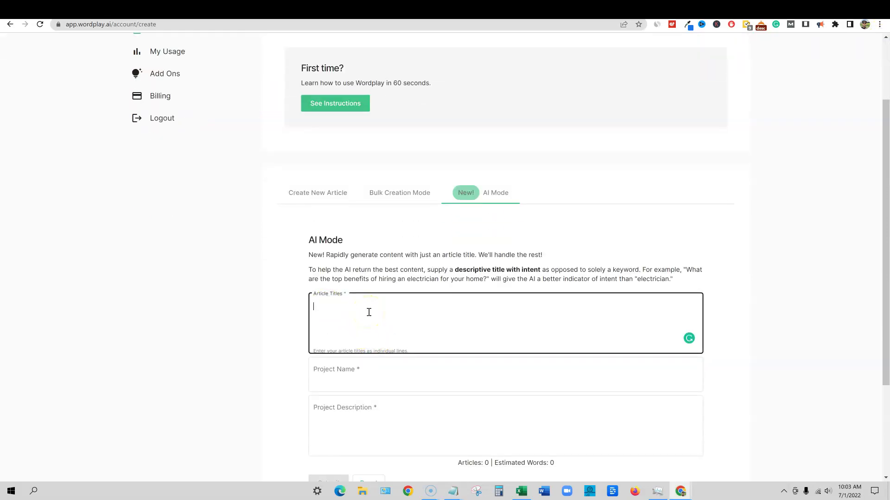
key(ctrl+v)
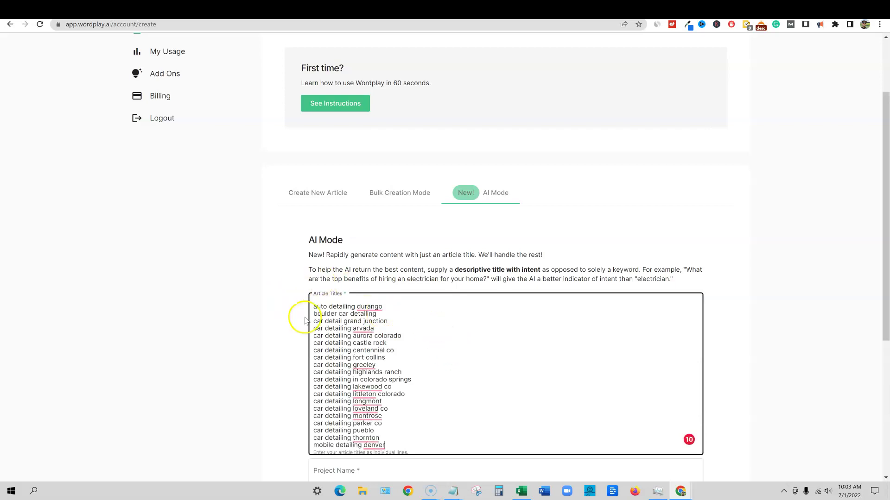
Enter "auto detailing colorado first 20" as both the project name and the project description.
scroll(461, 365, down, 1)
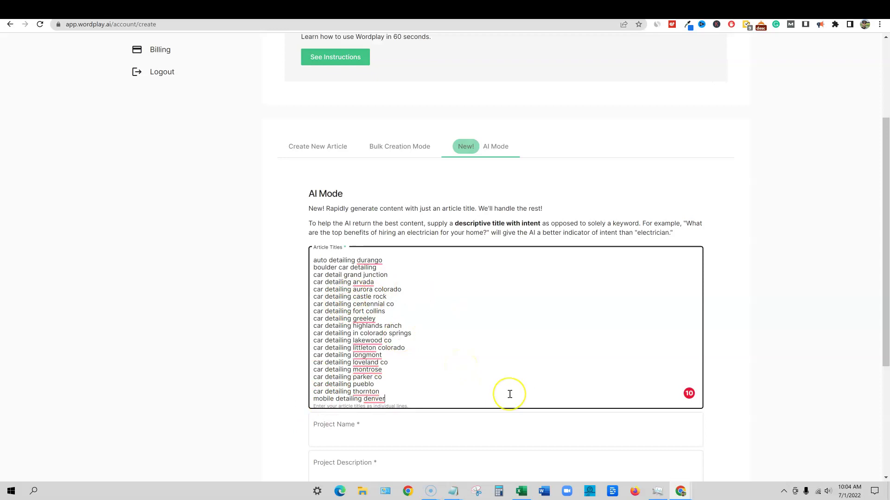
scroll(509, 394, down, 3)
click(342, 291)
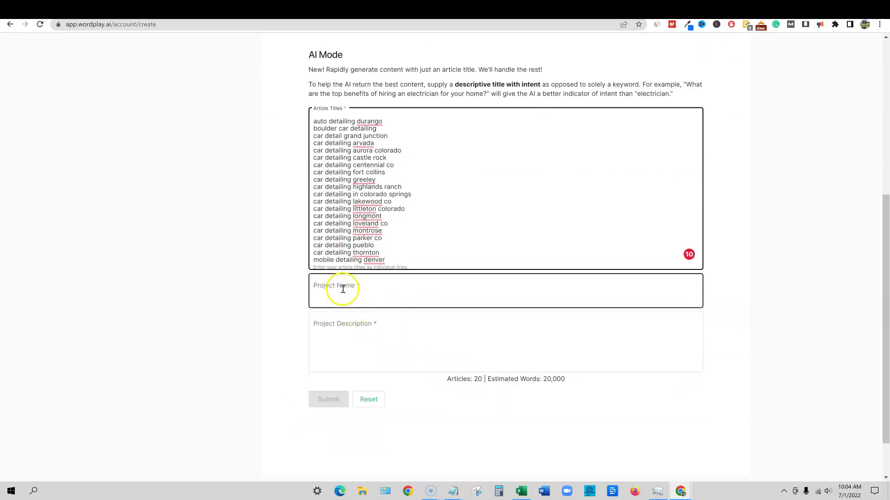
text(a)
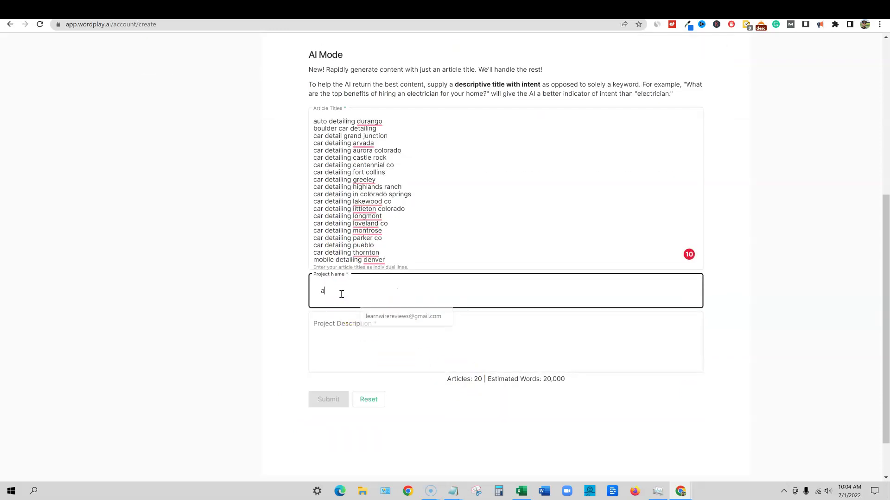
text(uto detailing colorado first 20)
key(ctrl+a)
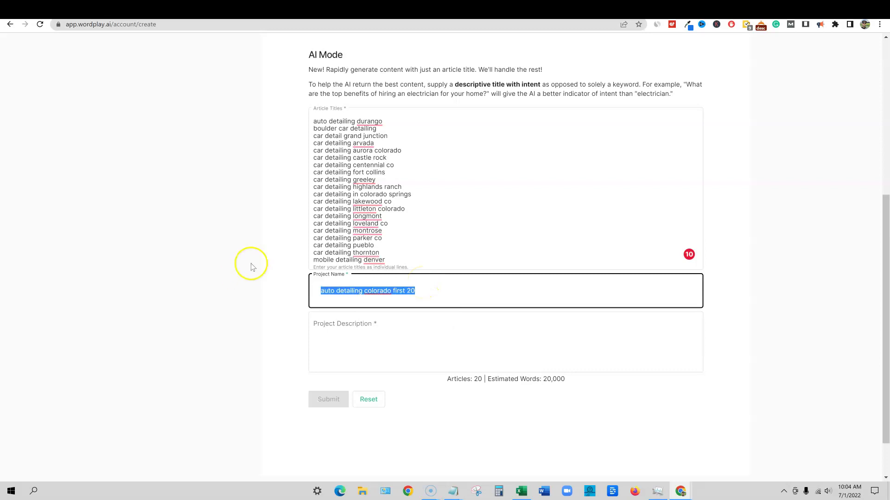
click(396, 340)
key(ctrl+v)
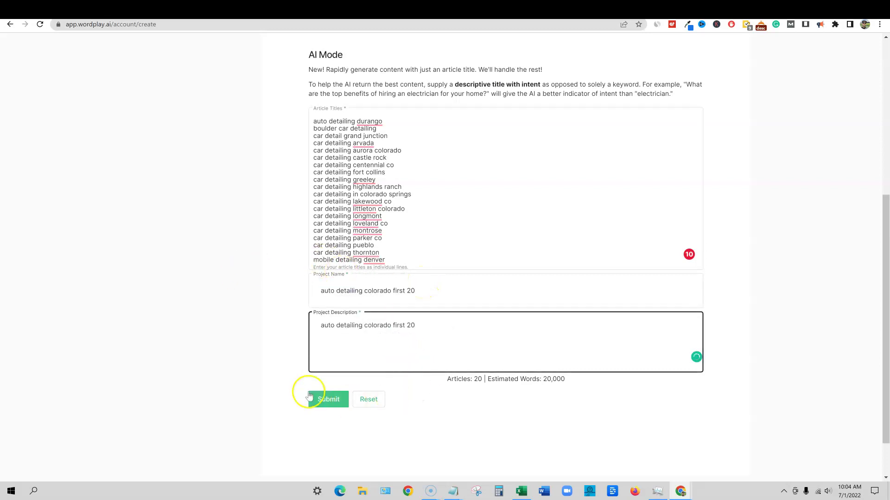
Submit the 20-article AI Mode job and confirm the submission for an estimated 20000 words.
click(329, 399)
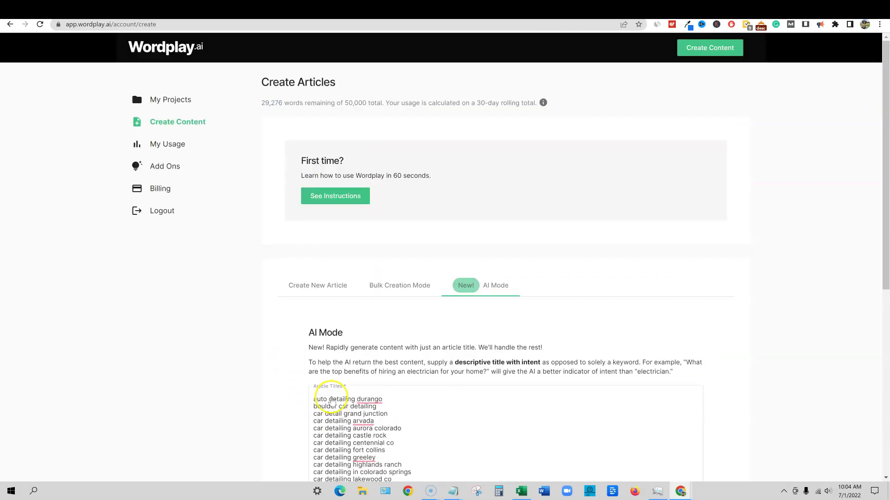
click(326, 445)
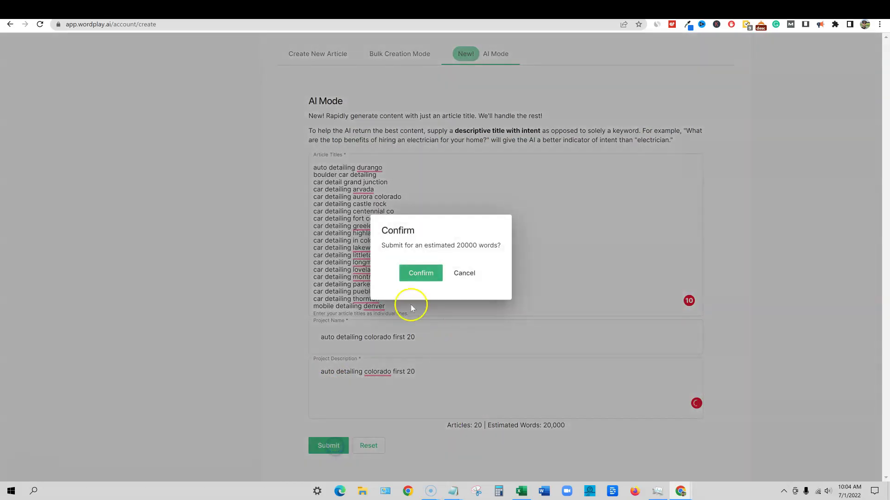
click(465, 247)
click(484, 350)
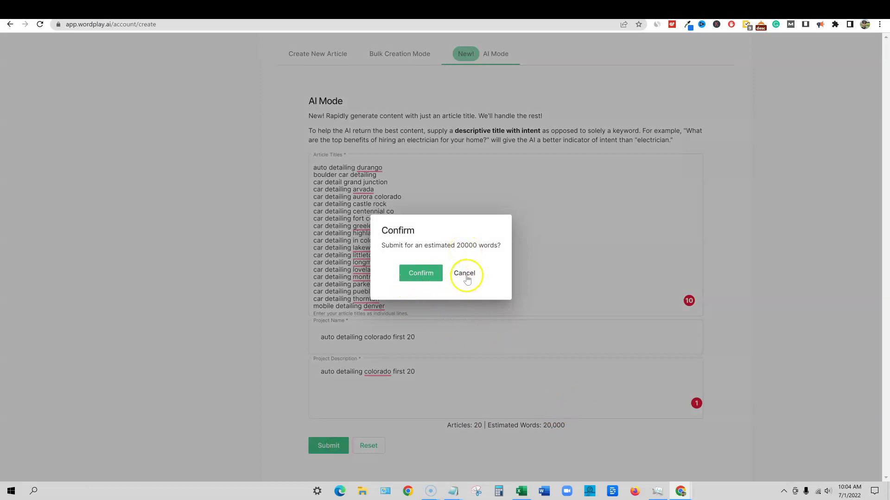
click(506, 347)
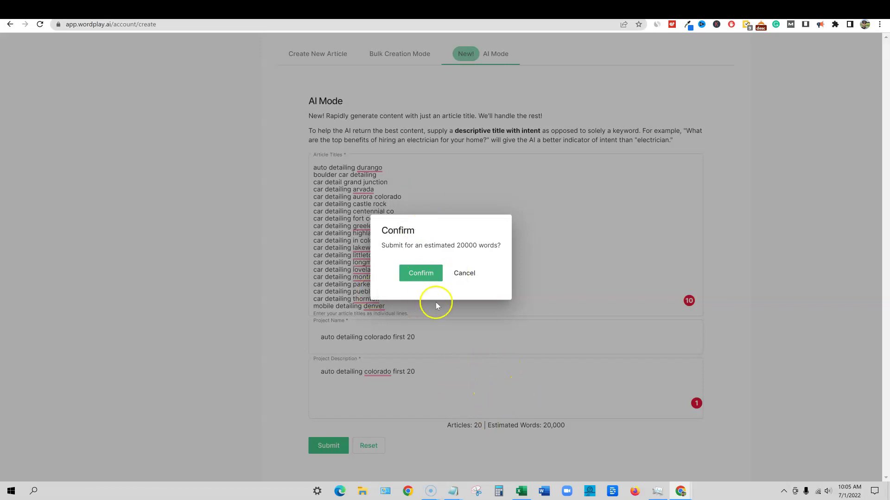
click(435, 277)
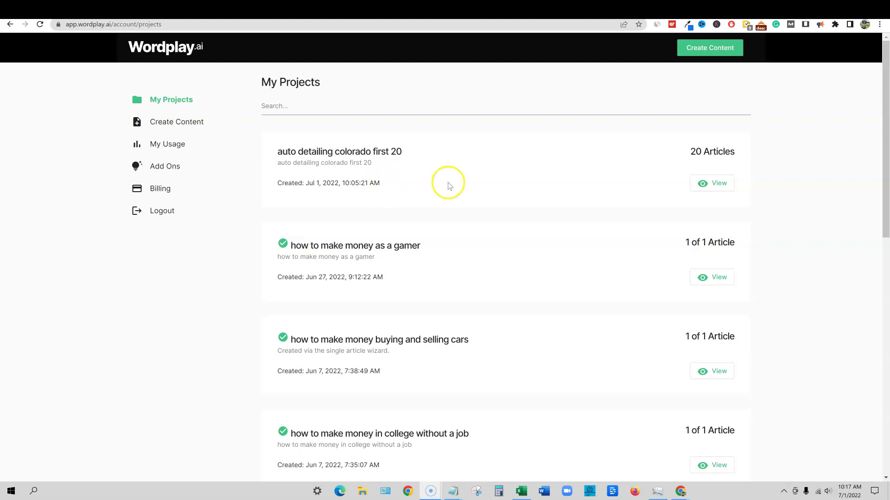
Open the "auto detailing colorado first 20" project and look through the status of its articles.
click(719, 183)
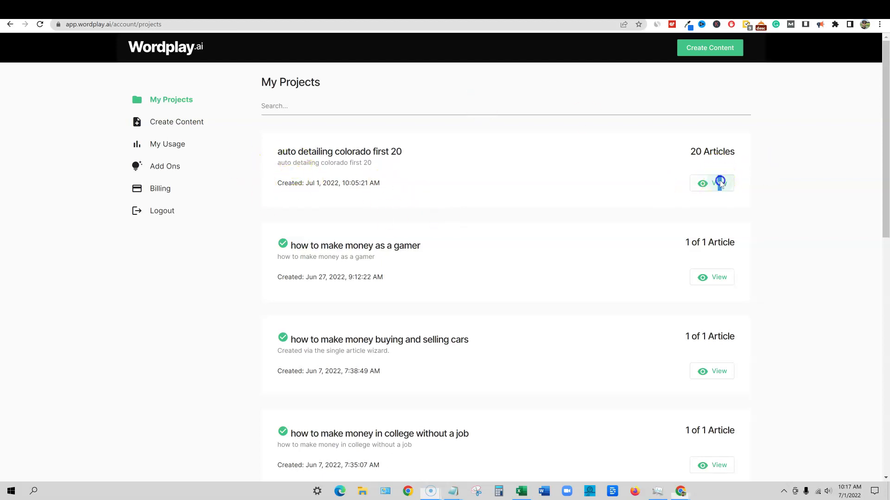
scroll(443, 306, down, 10)
scroll(443, 305, down, 11)
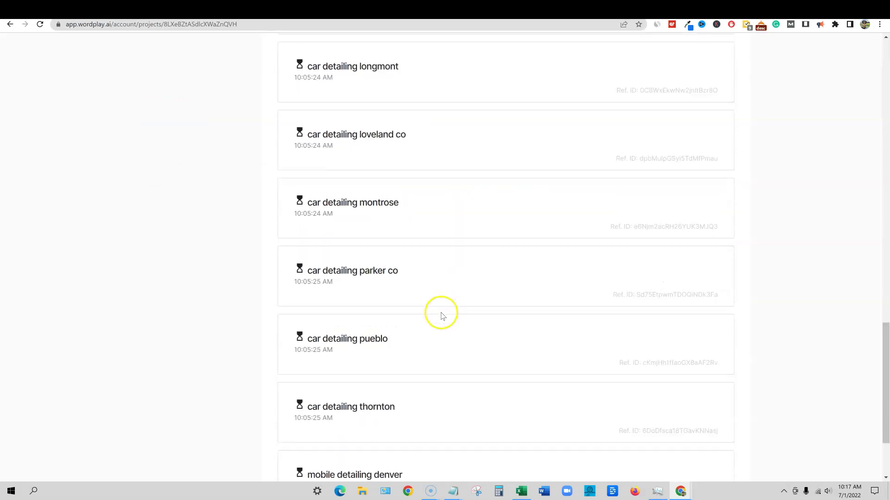
scroll(516, 350, up, 12)
scroll(523, 360, up, 12)
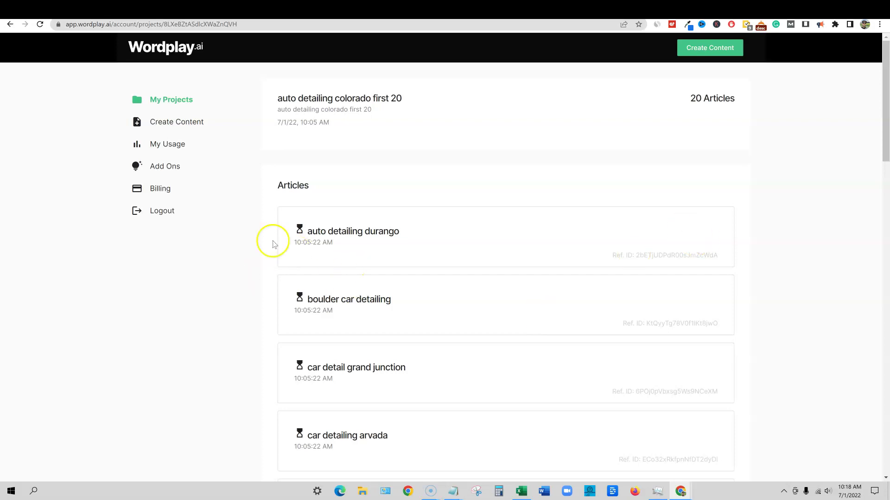
Return to the list of all projects and open the completed "Arizona 2" project.
click(184, 100)
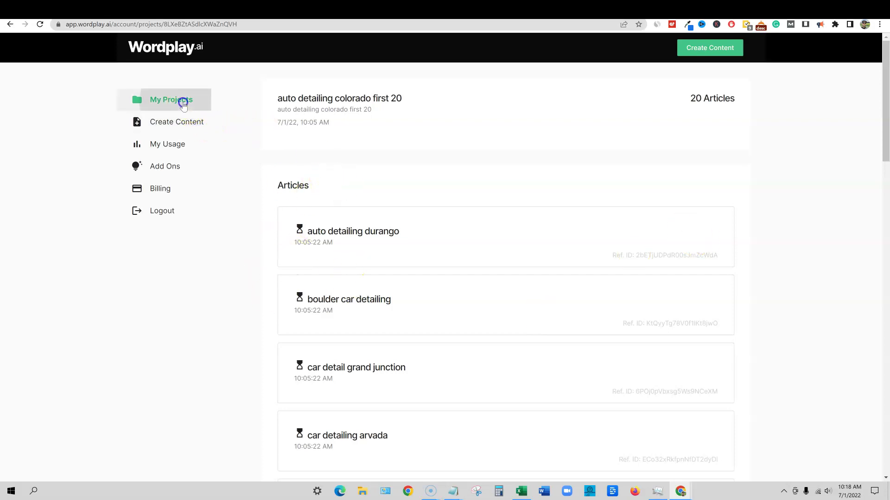
scroll(487, 338, down, 6)
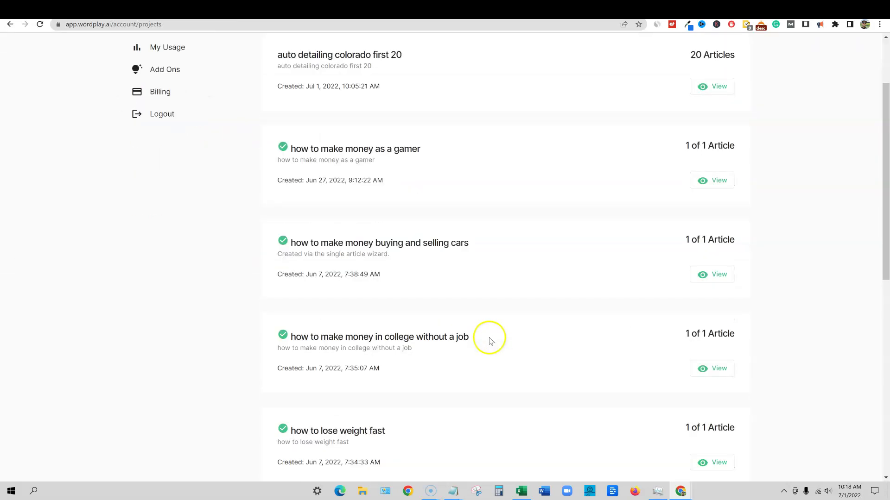
scroll(491, 341, down, 3)
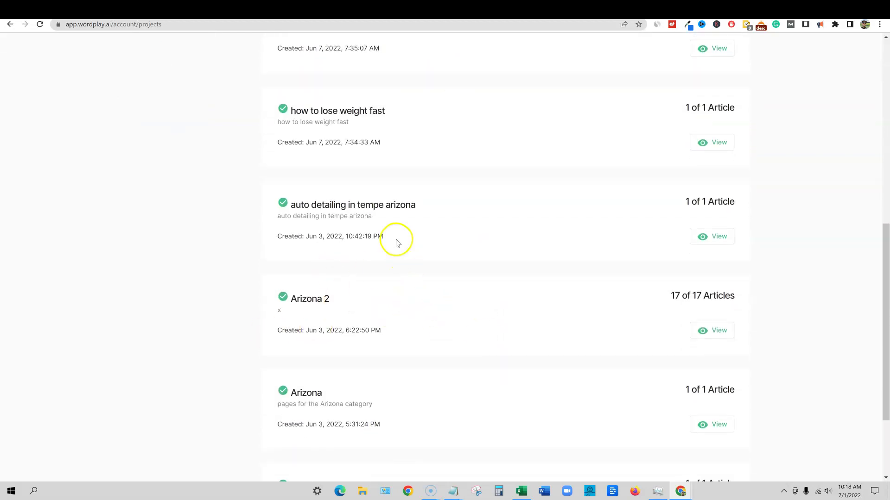
scroll(391, 318, down, 3)
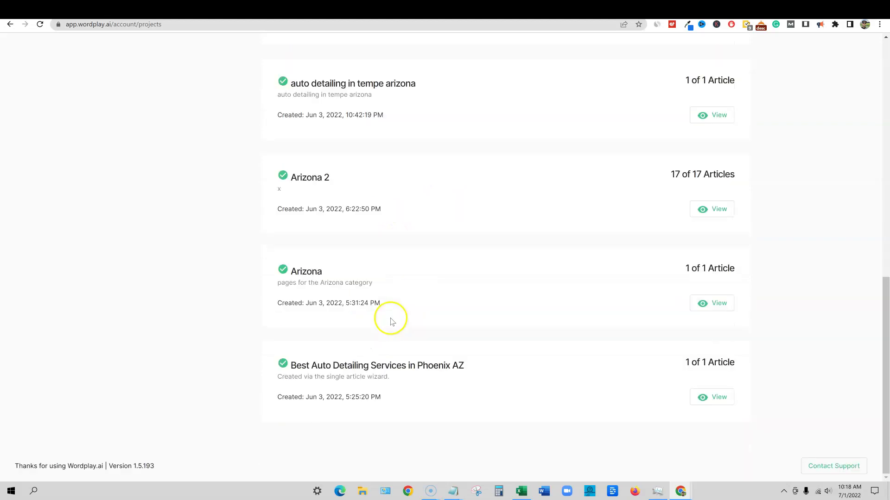
scroll(710, 259, up, 2)
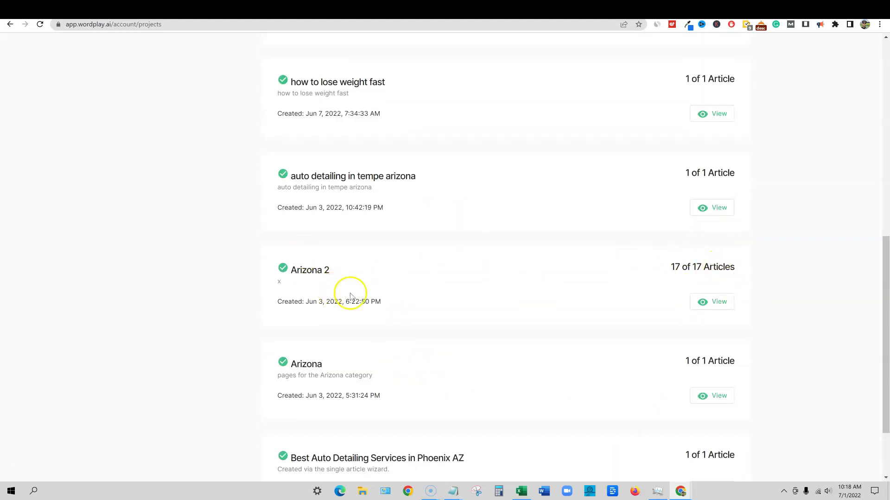
click(722, 305)
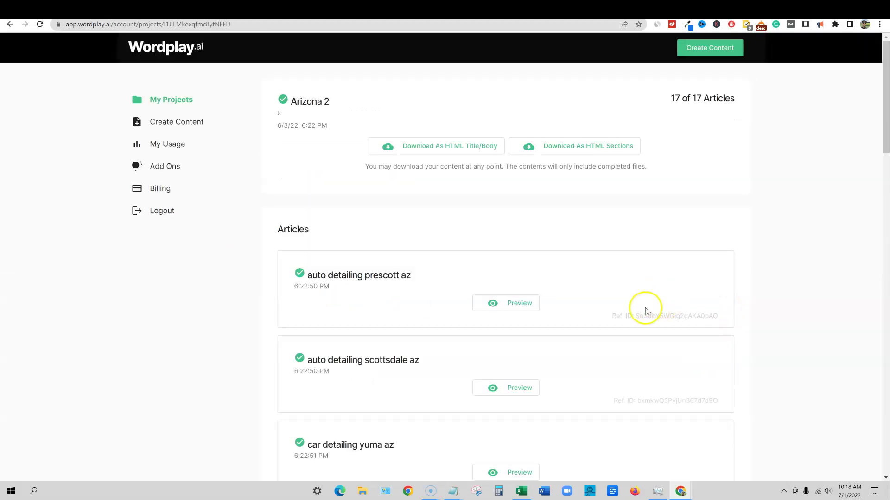
Preview the "auto detailing scottsdale az" article, read through its introduction and service sections, and close the preview.
scroll(417, 287, down, 2)
scroll(397, 383, down, 1)
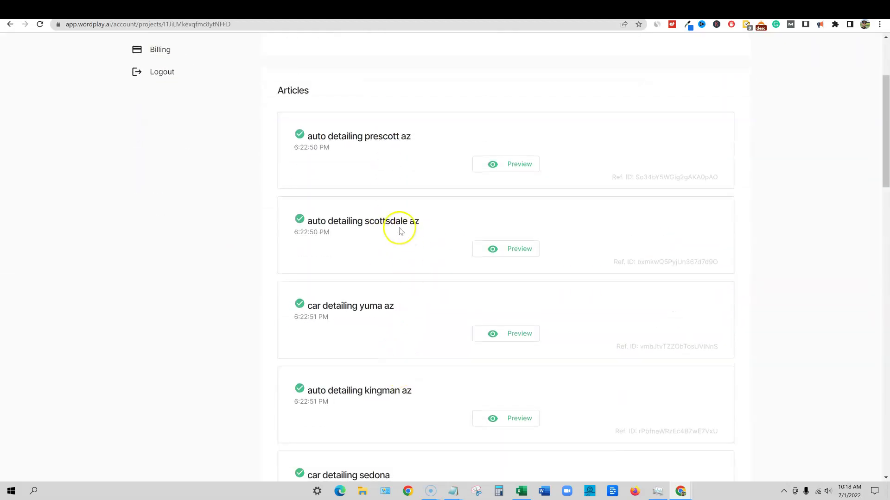
click(521, 250)
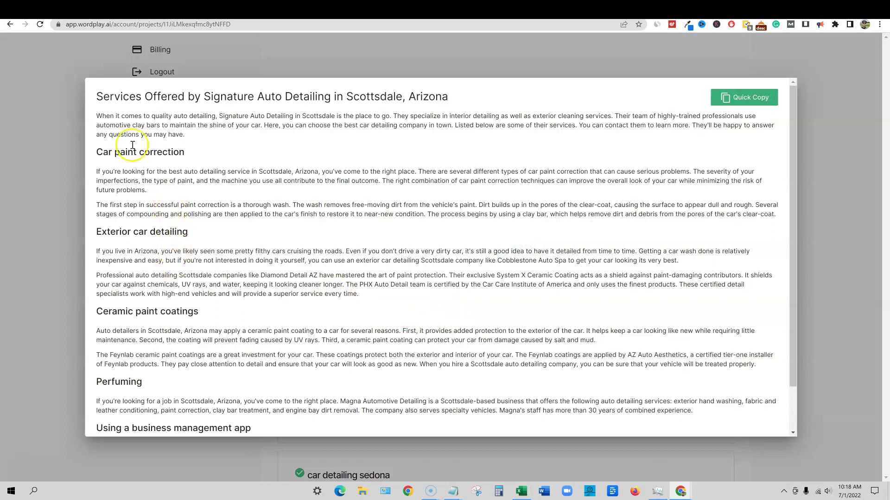
drag(121, 116, 504, 141)
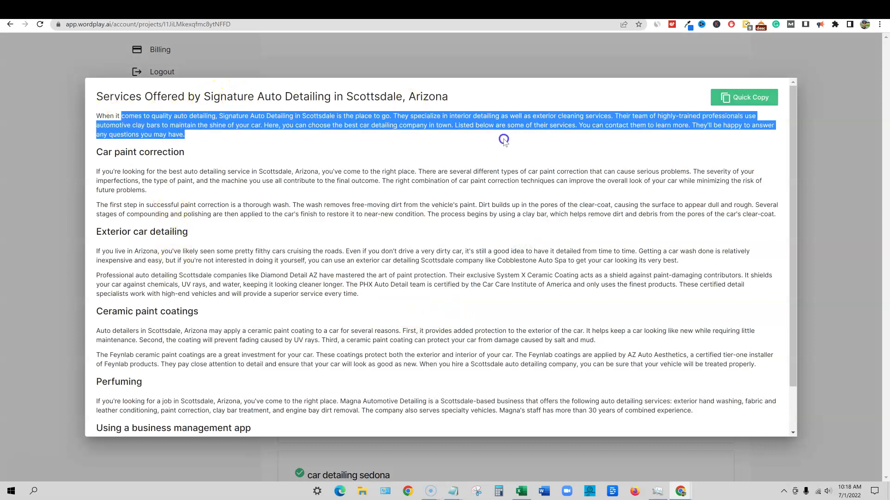
drag(96, 151, 288, 218)
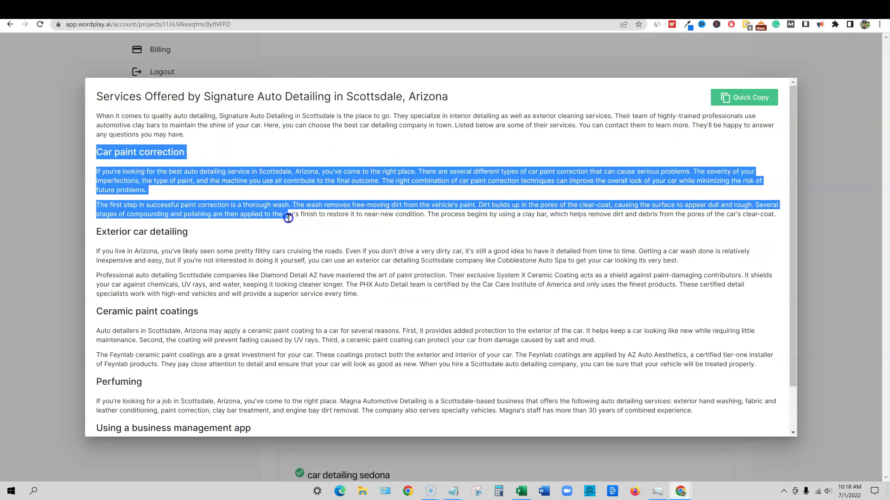
drag(258, 171, 381, 172)
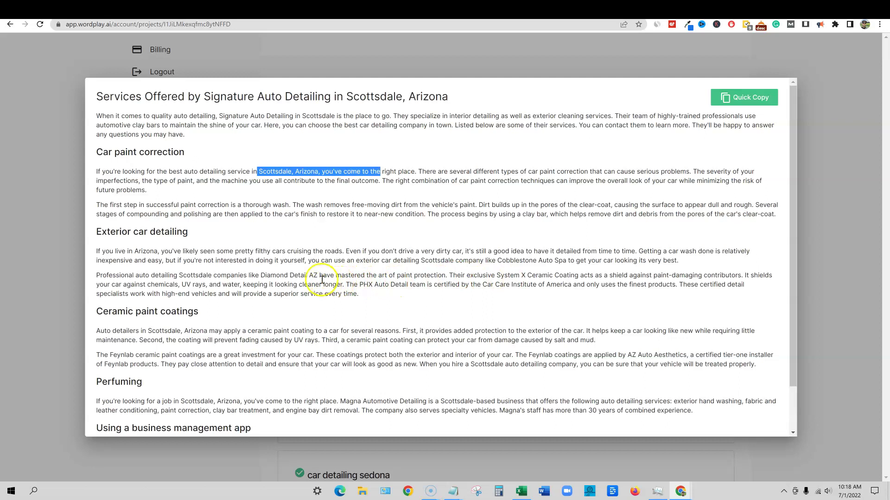
drag(184, 251, 410, 274)
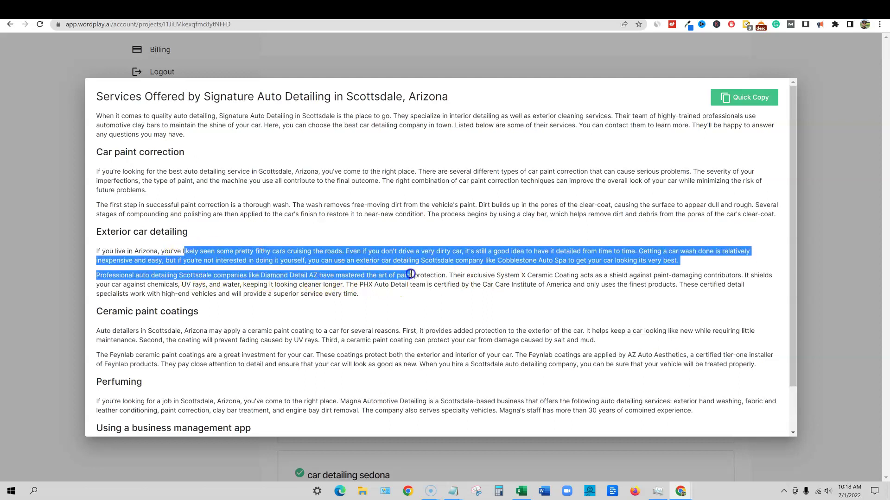
click(277, 304)
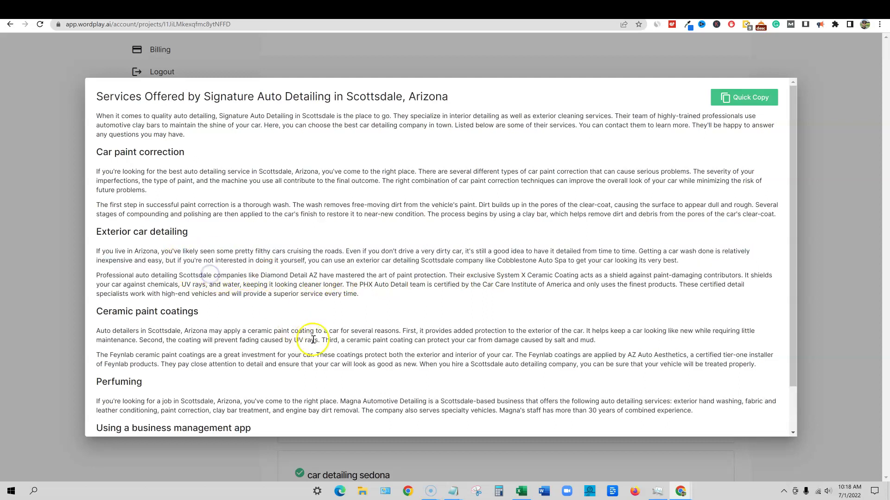
drag(150, 331, 310, 330)
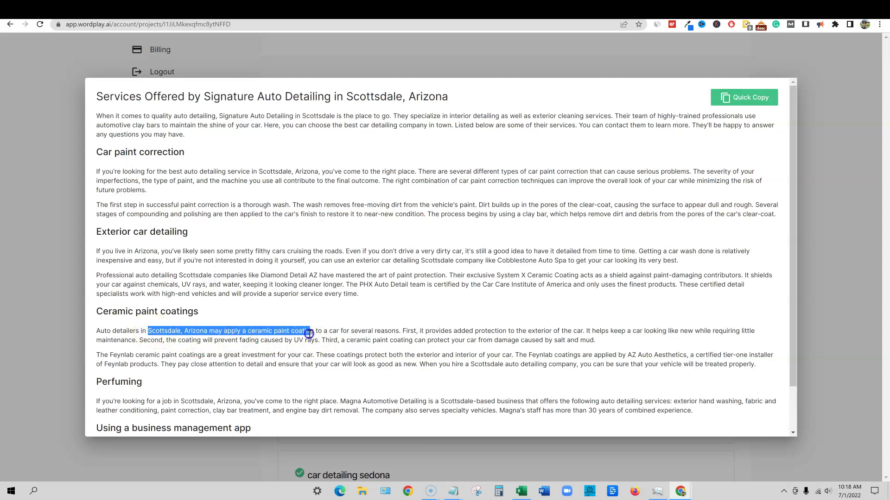
scroll(141, 397, down, 1)
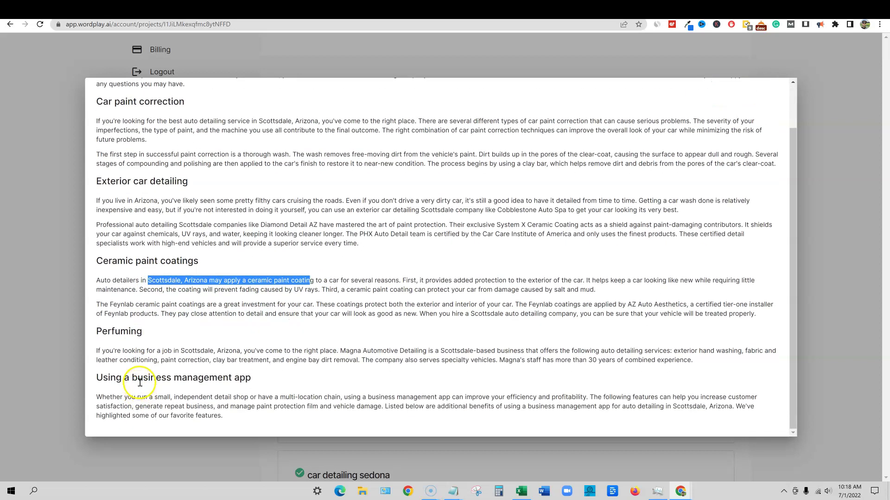
scroll(324, 398, up, 2)
click(827, 120)
Preview the "car detailing sedona" article, check its title and how its paragraphs use the word Sedona, and close the preview.
scroll(577, 276, down, 2)
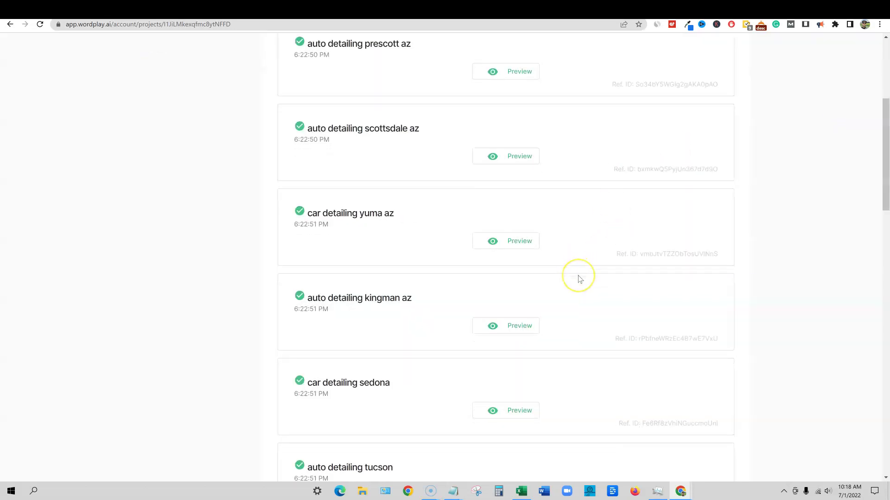
scroll(515, 373, down, 2)
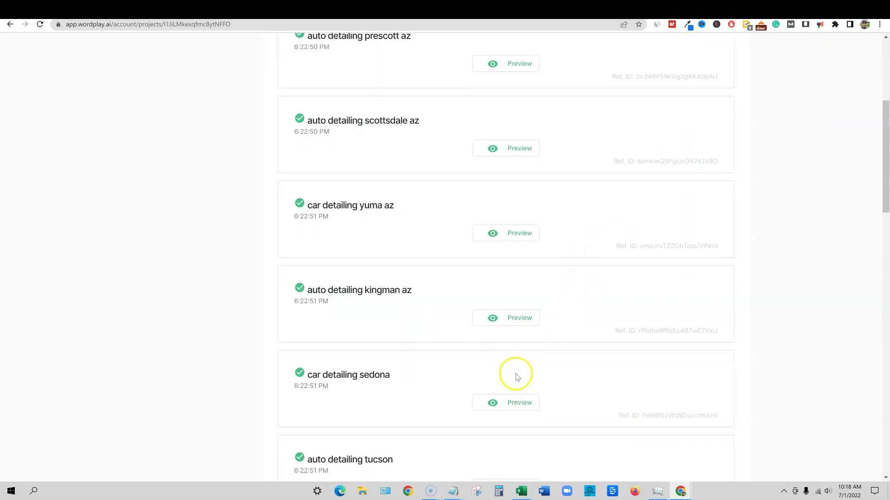
click(524, 320)
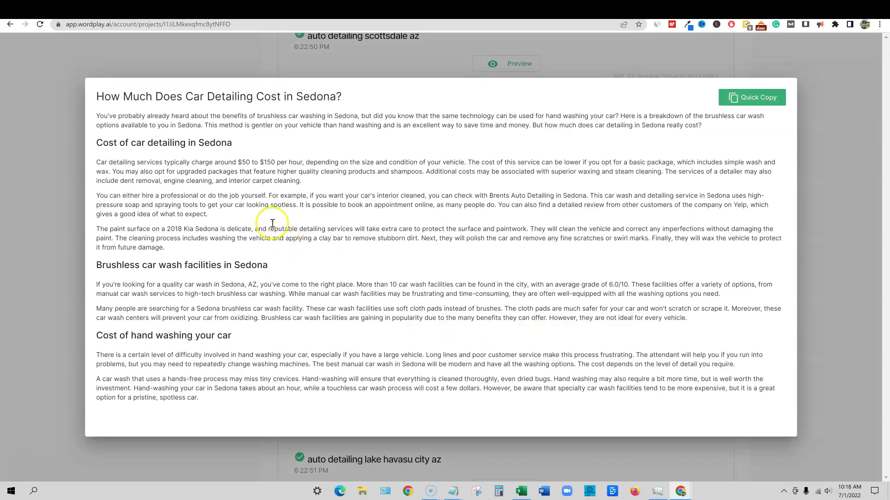
drag(171, 125, 273, 129)
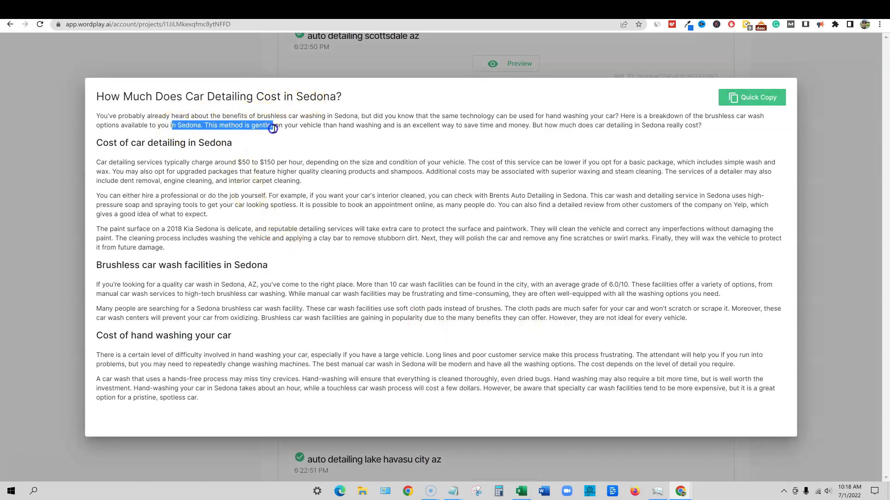
drag(197, 143, 267, 143)
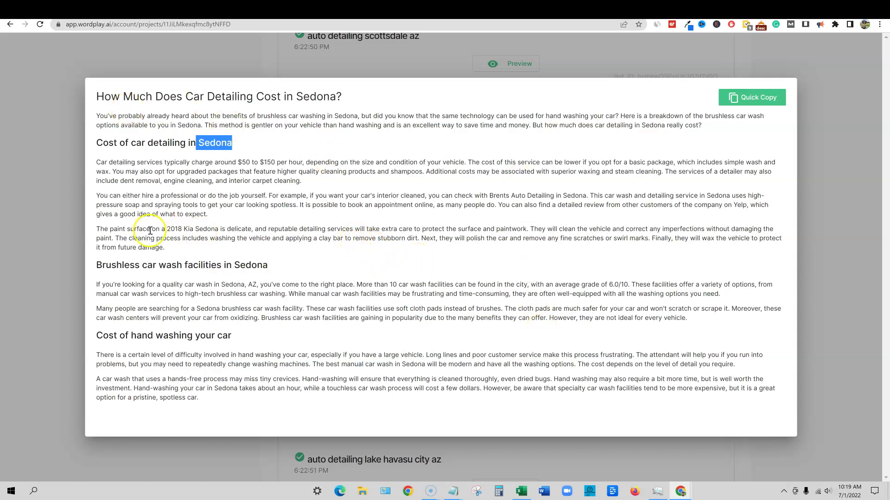
drag(100, 229, 176, 230)
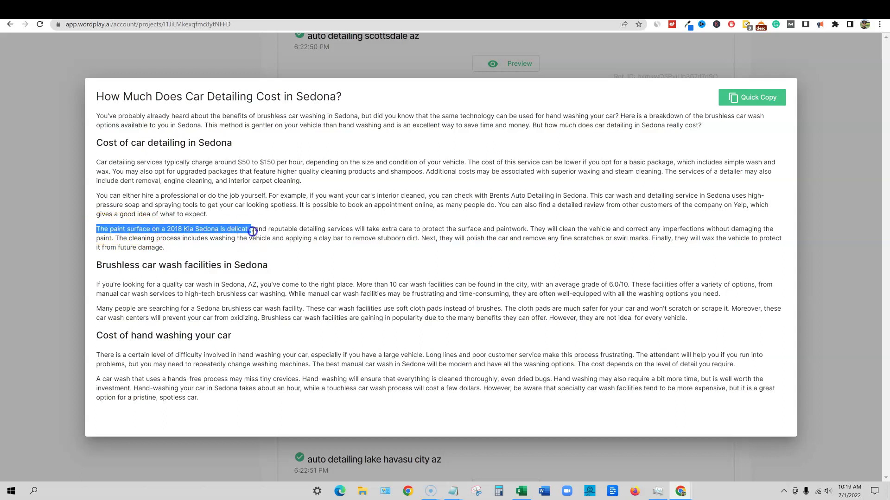
drag(252, 231, 391, 240)
drag(342, 96, 256, 96)
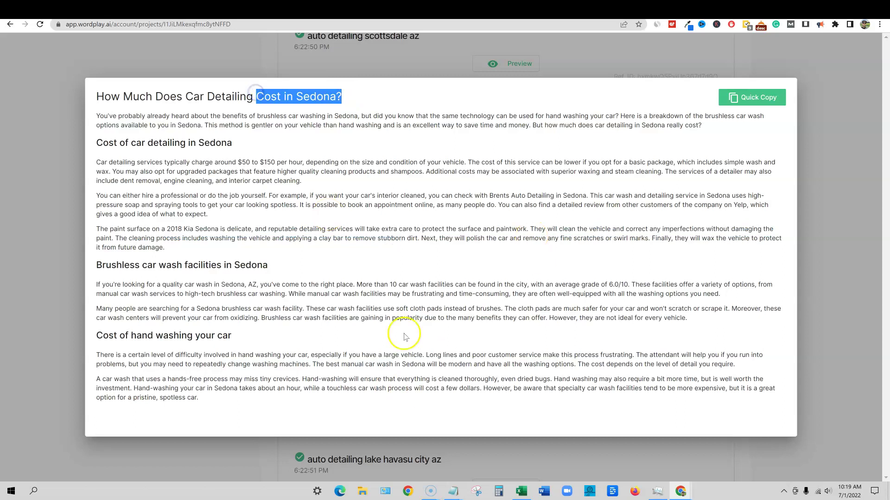
click(783, 102)
click(810, 120)
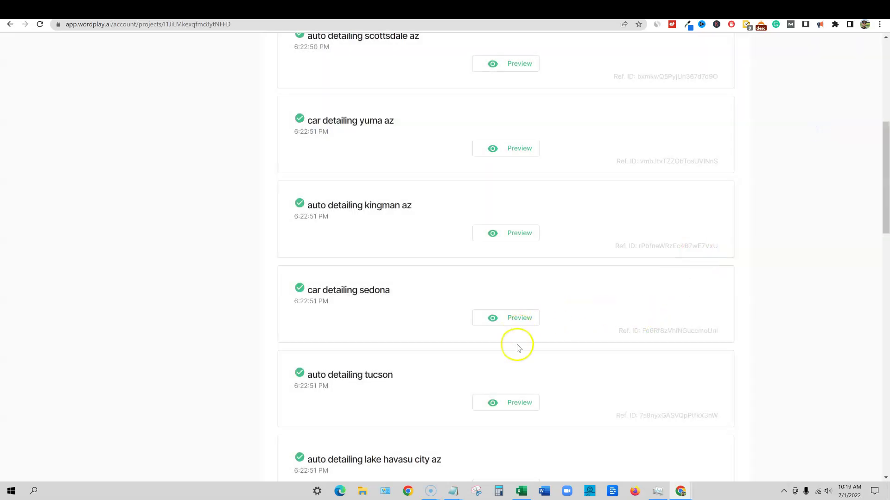
Preview the "auto detailing lake havasu city az" article, check its mentions of the city and local businesses, and close the preview.
scroll(517, 346, down, 1)
scroll(552, 365, down, 1)
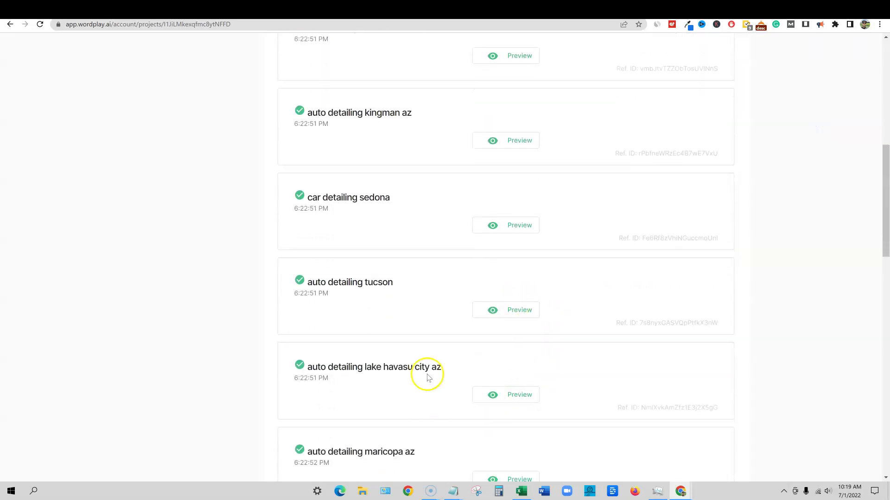
click(518, 393)
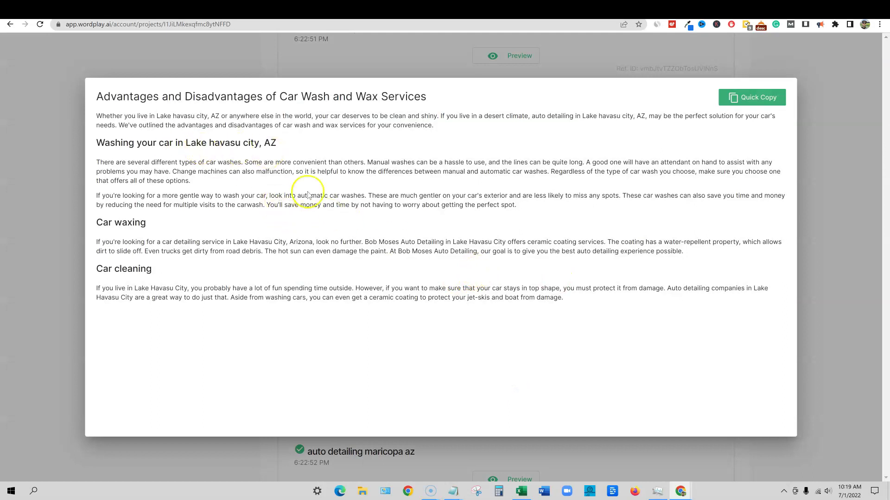
drag(179, 116, 284, 116)
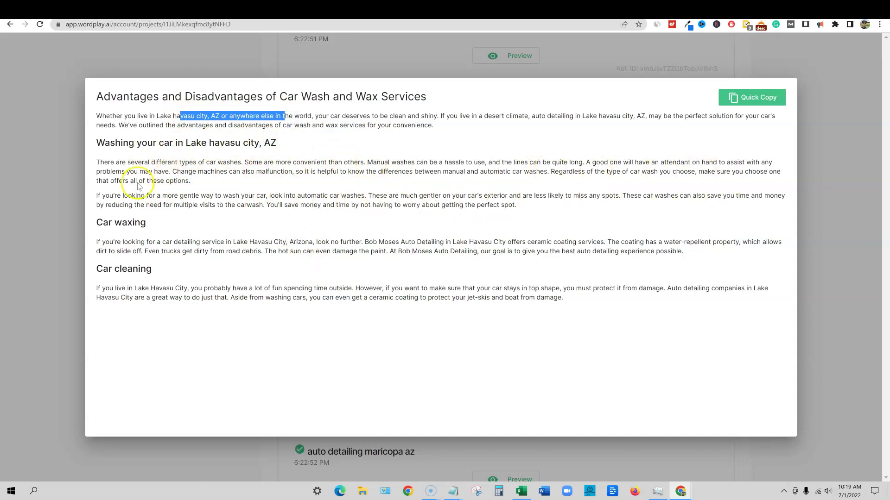
drag(236, 242, 523, 242)
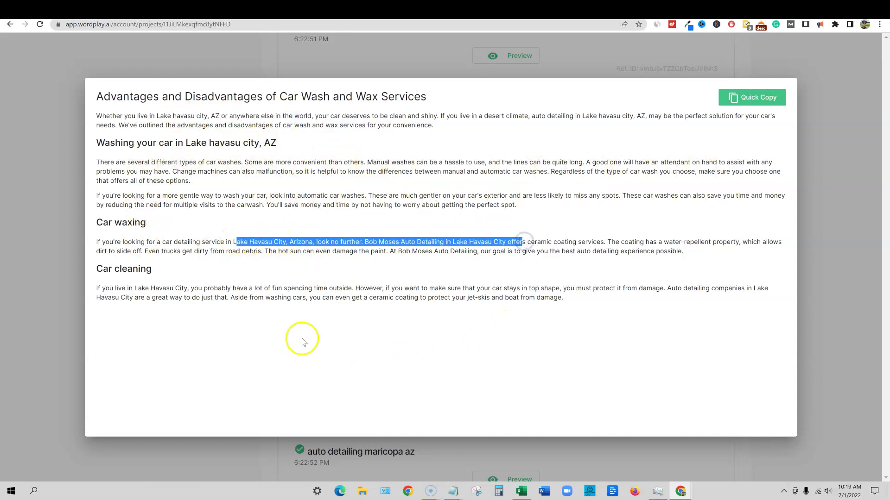
drag(716, 288, 128, 288)
click(845, 254)
Preview the "mobile auto detailing goodyear az" article, examine its title, introduction and Envious Auto Detail section, and close the preview.
scroll(645, 357, down, 5)
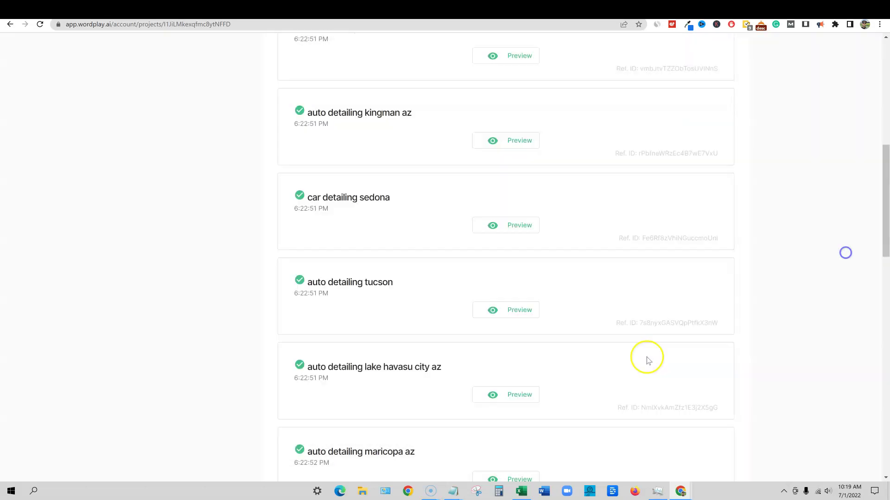
click(513, 334)
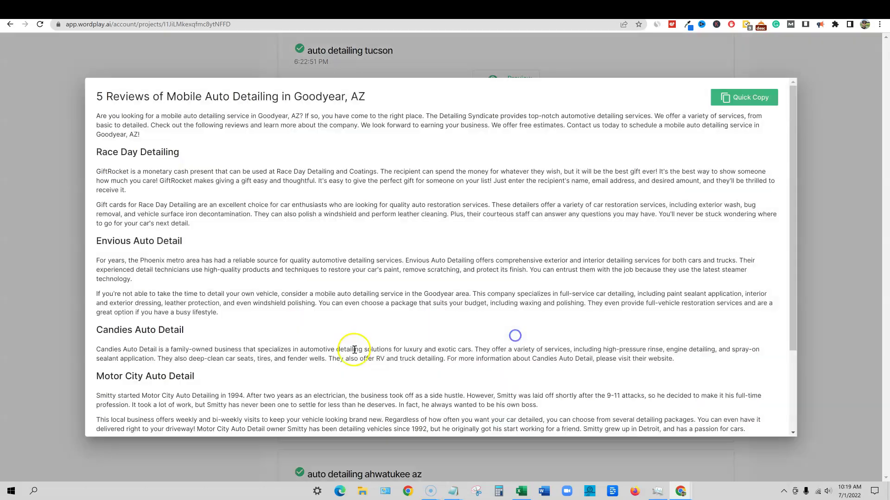
drag(280, 96, 261, 118)
click(205, 130)
drag(96, 96, 180, 154)
drag(176, 261, 665, 277)
drag(403, 294, 545, 305)
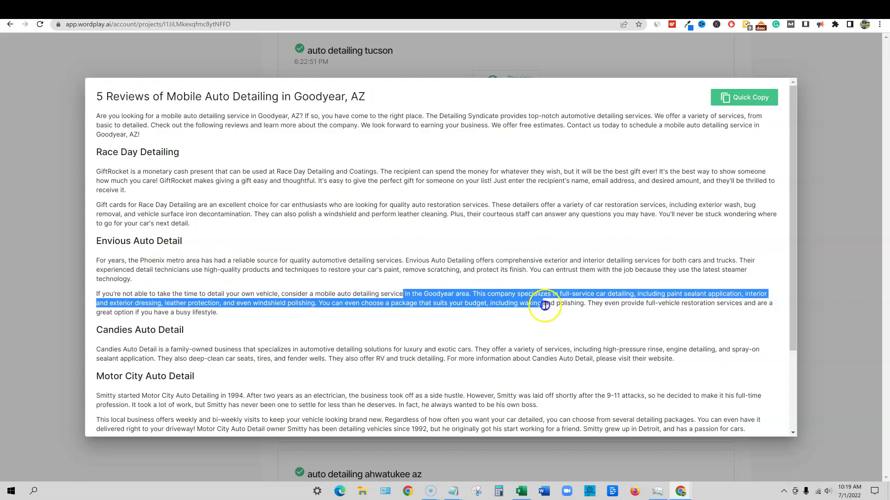
click(443, 293)
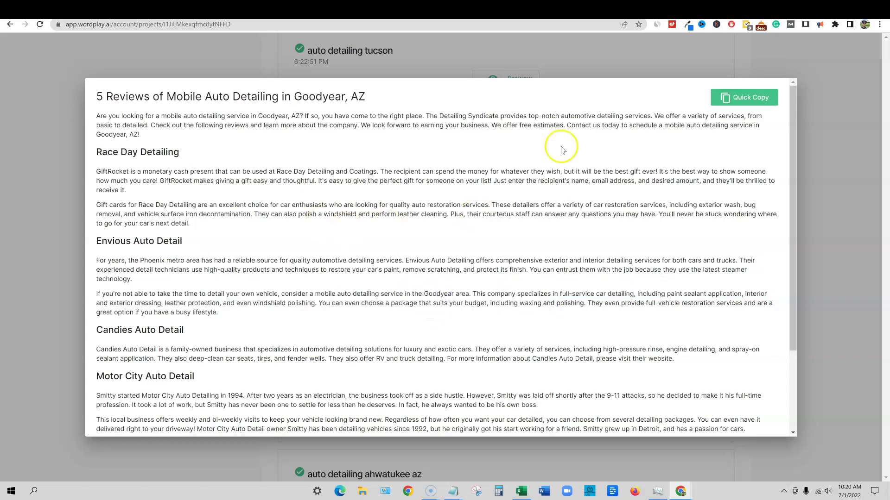
click(841, 146)
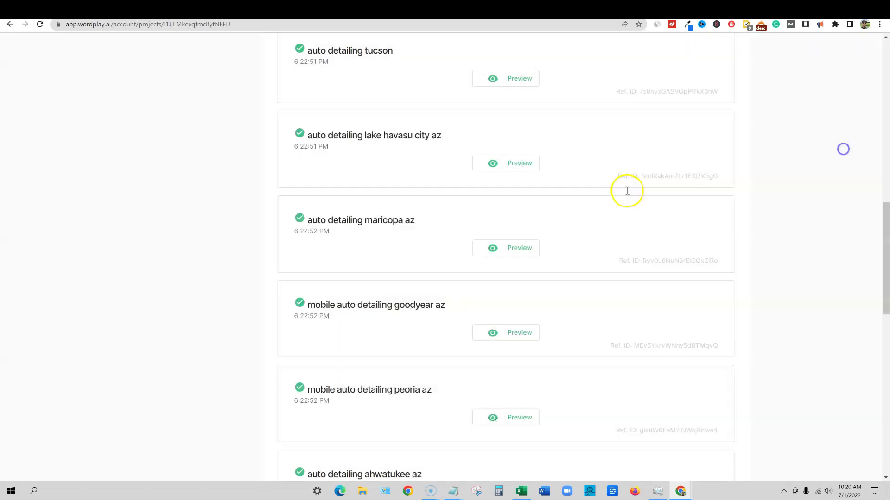
Preview the "Auto Detailing Services in Surprise, AZ" article and check its title and introduction for mentions of the city.
scroll(782, 238, down, 5)
scroll(532, 362, down, 1)
click(521, 394)
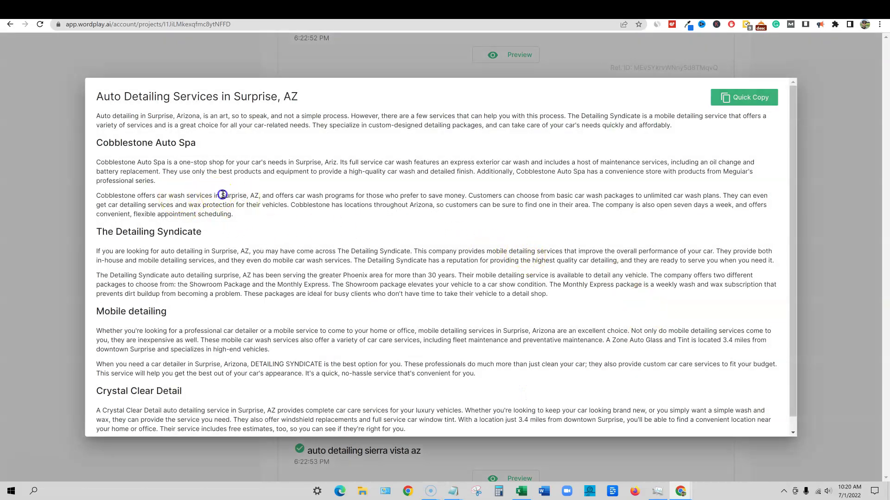
drag(216, 195, 306, 195)
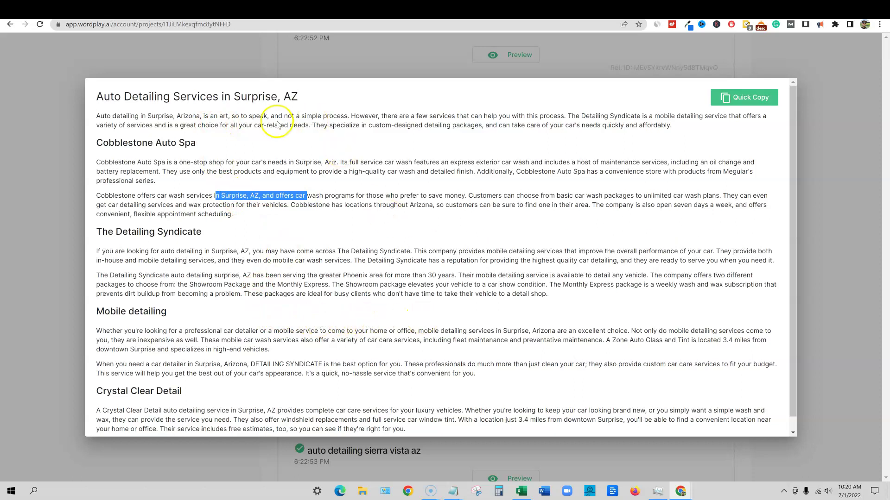
drag(103, 96, 336, 100)
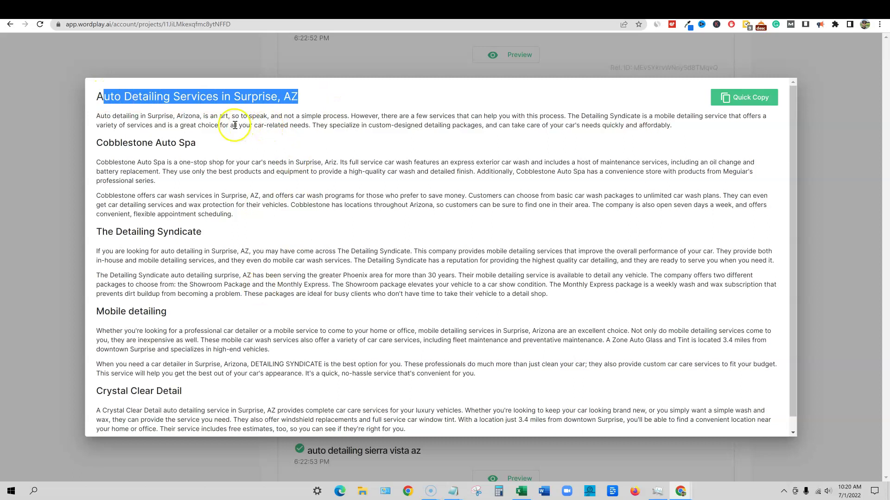
drag(148, 116, 250, 117)
click(210, 193)
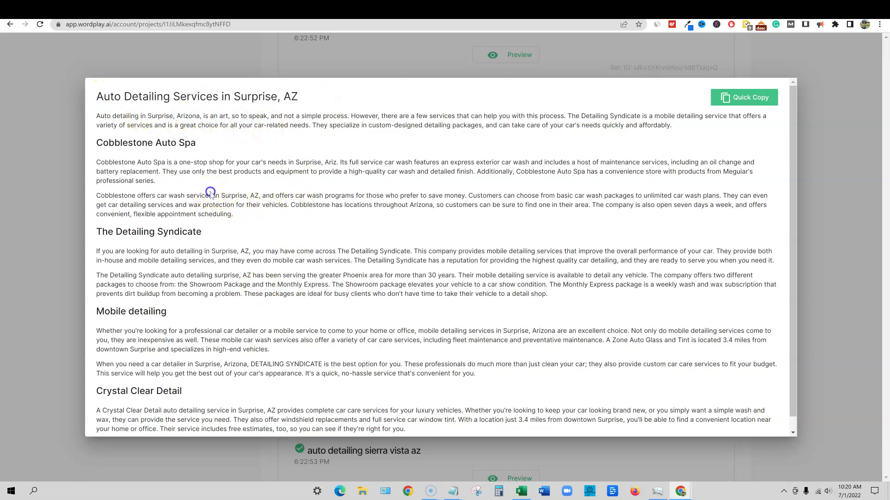
Check how the Surprise article's body paragraphs mention the city, from the Cobblestone Auto Spa section through Crystal Clear Detail.
drag(211, 193, 324, 195)
drag(206, 251, 351, 250)
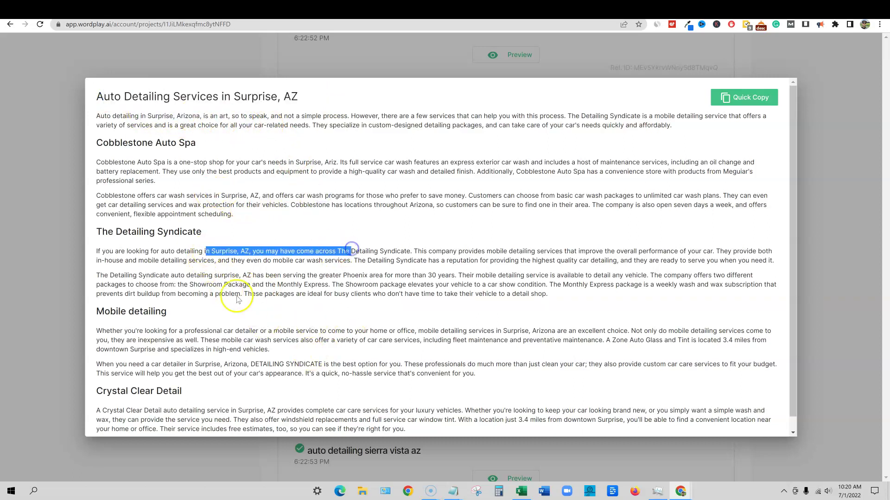
drag(214, 275, 299, 275)
drag(220, 364, 223, 364)
drag(333, 365, 459, 364)
drag(248, 410, 96, 411)
scroll(532, 319, down, 1)
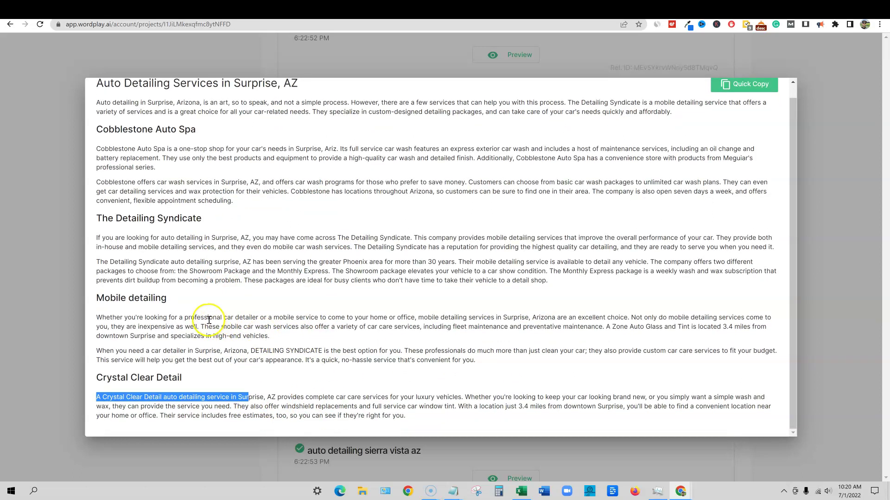
Examine the Surprise article's subheadings The Detailing Syndicate, Mobile detailing and Crystal Clear Detail with its closing paragraph, and close the preview.
drag(96, 218, 278, 219)
drag(105, 298, 250, 300)
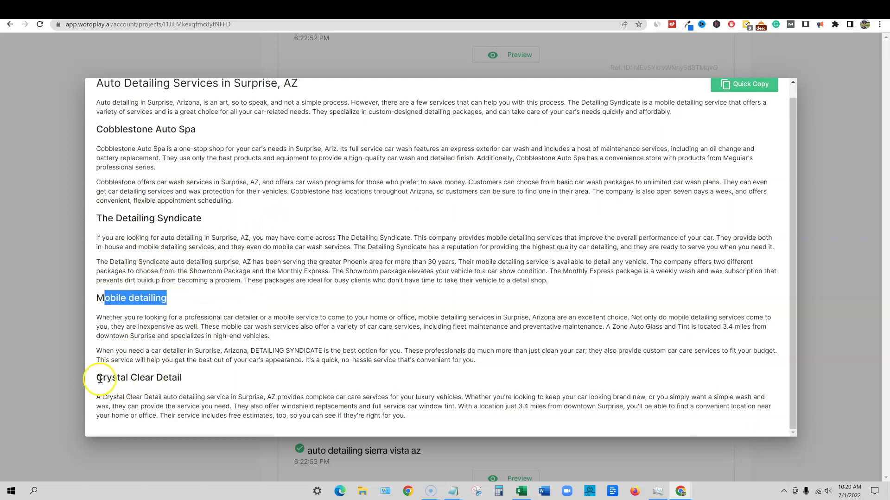
drag(99, 378, 264, 376)
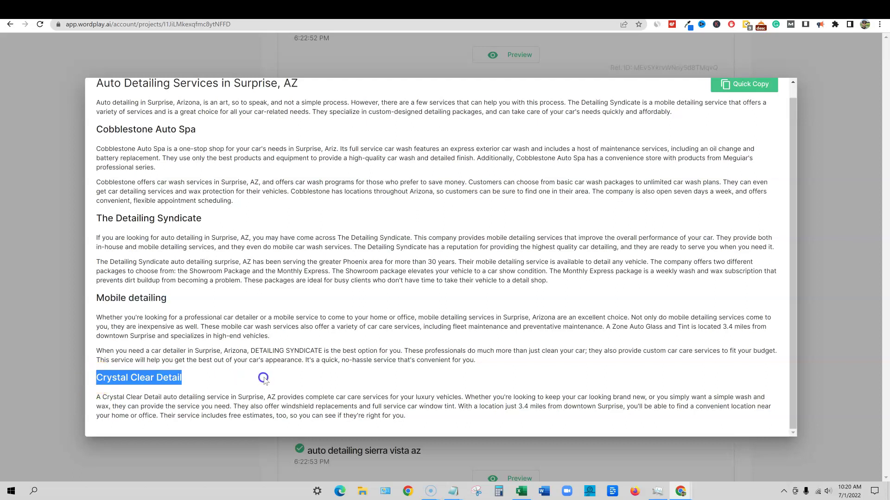
scroll(552, 332, up, 1)
scroll(477, 331, down, 1)
drag(182, 397, 396, 398)
scroll(463, 324, up, 1)
click(817, 148)
Leave the Arizona project and return to the My Projects list.
scroll(461, 273, up, 15)
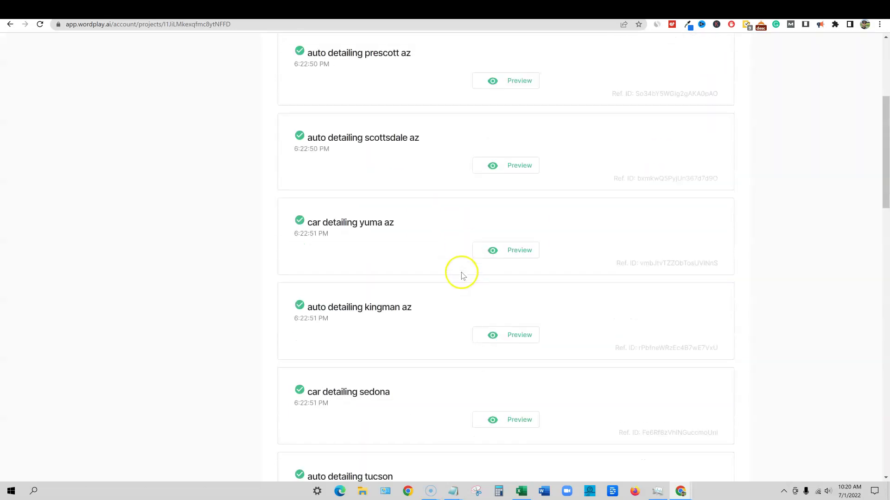
click(166, 97)
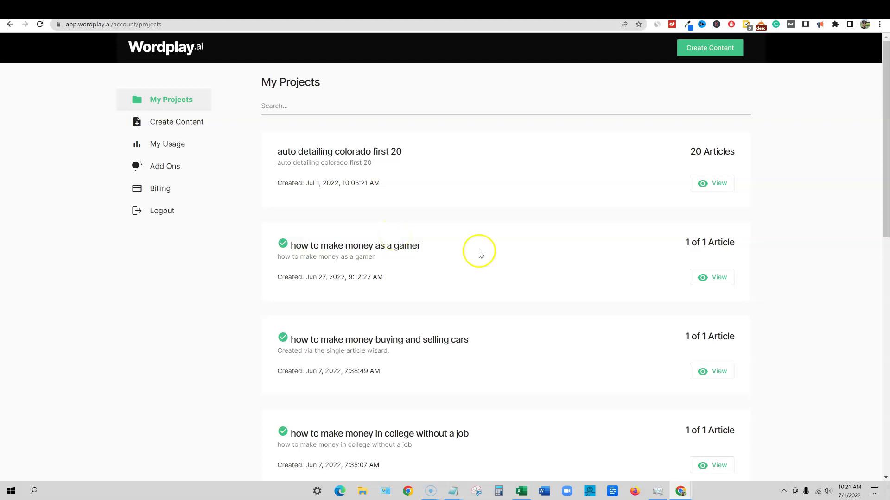
Switch to AppSumo's "Wordplay - Long-Form AI Writer" page and look over the plan, lifetime deal offer and product description.
click(630, 6)
scroll(364, 376, up, 15)
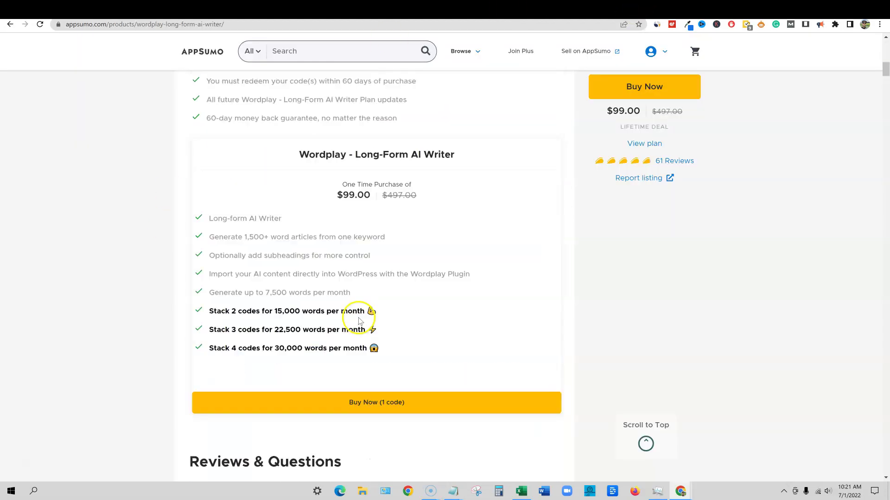
scroll(542, 403, up, 5)
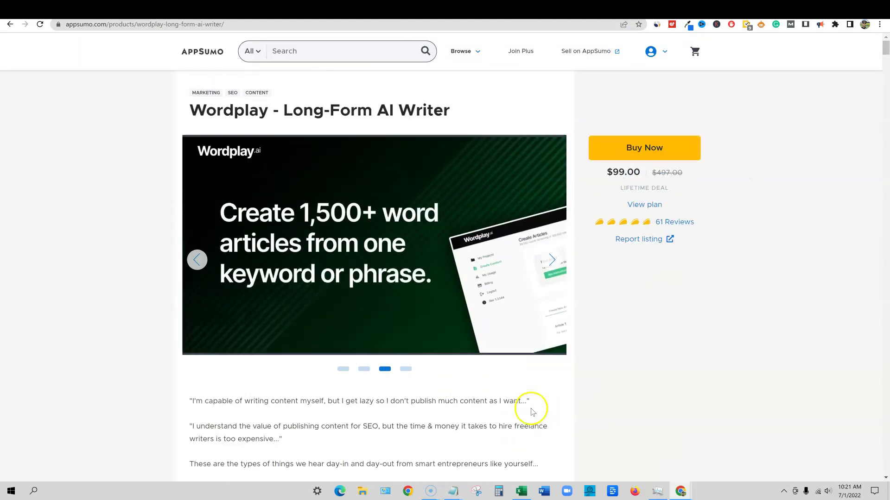
scroll(685, 375, down, 2)
scroll(686, 377, up, 2)
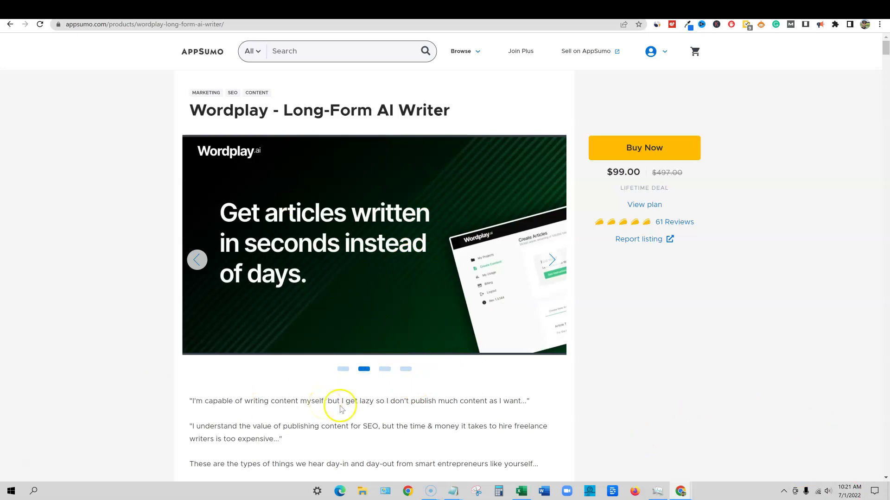
scroll(338, 408, down, 5)
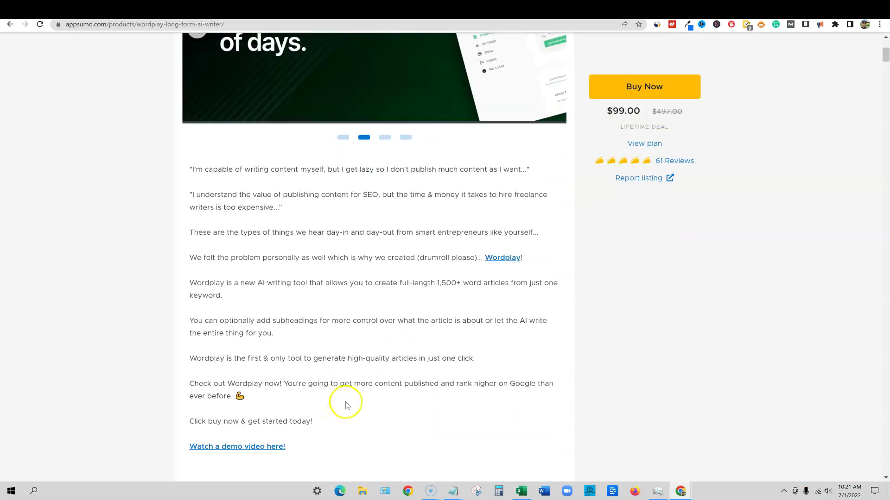
scroll(345, 406, up, 5)
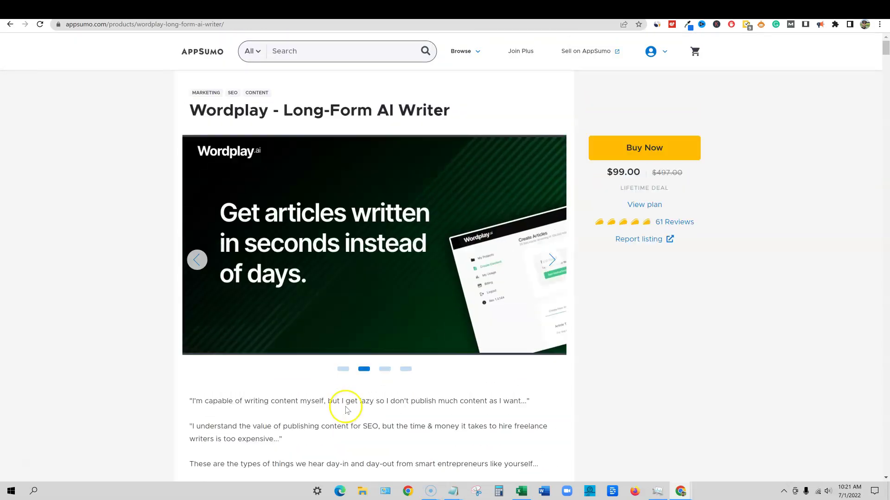